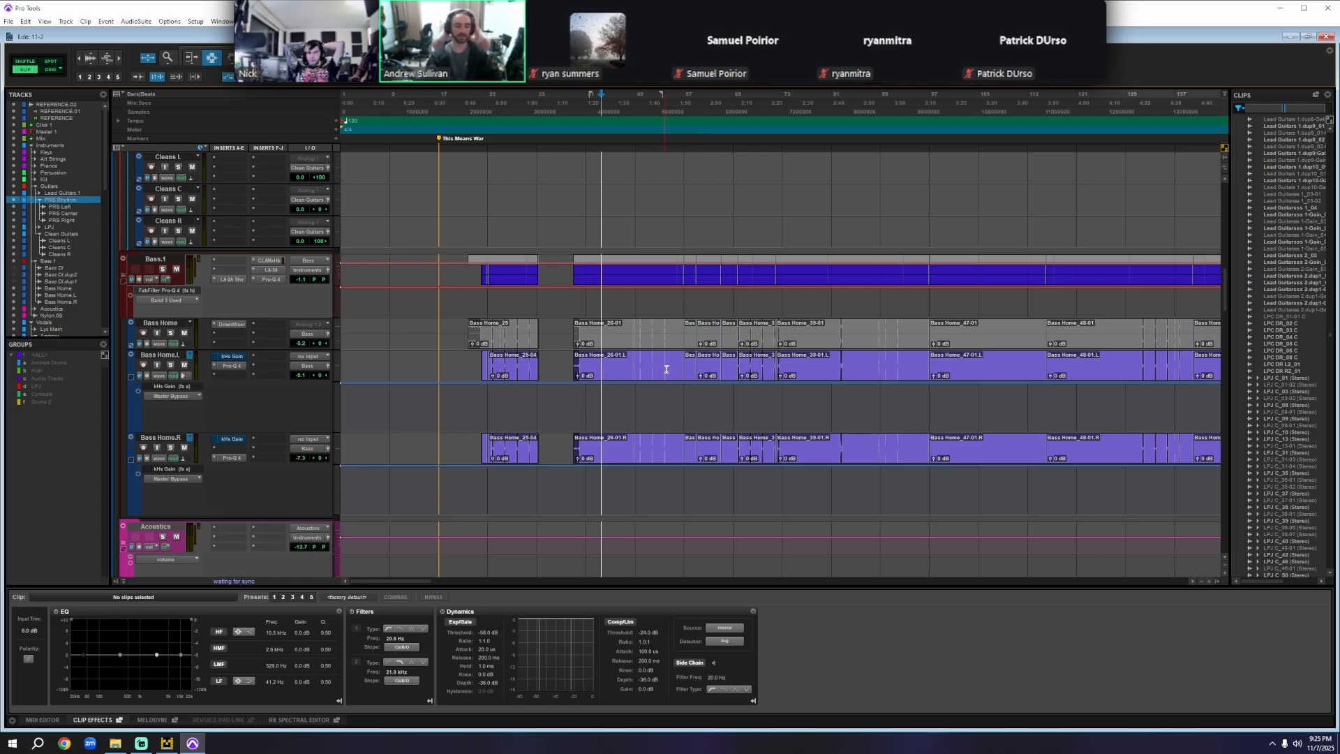
- Survey the songs along the timeline and place the playhead just after the Speak marker
scroll(682, 161, "right", 2)
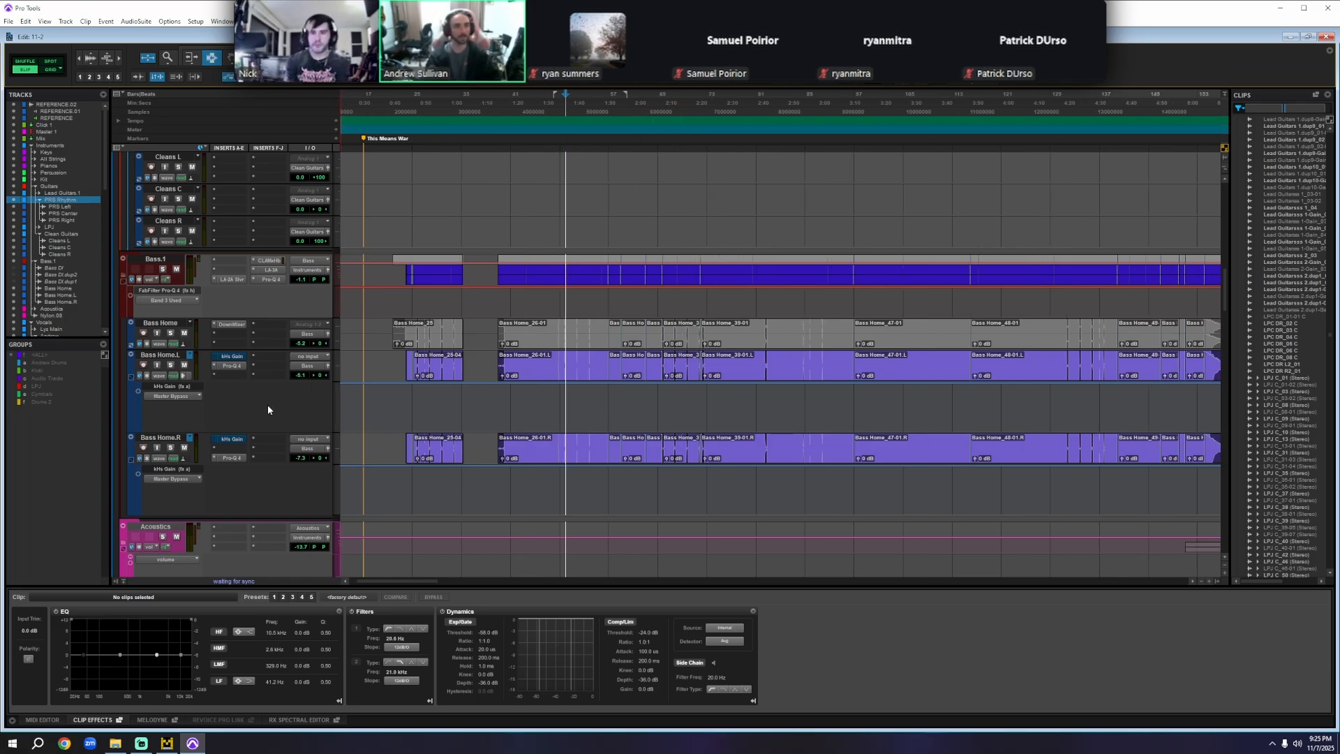
key("ctrl+bracketright")
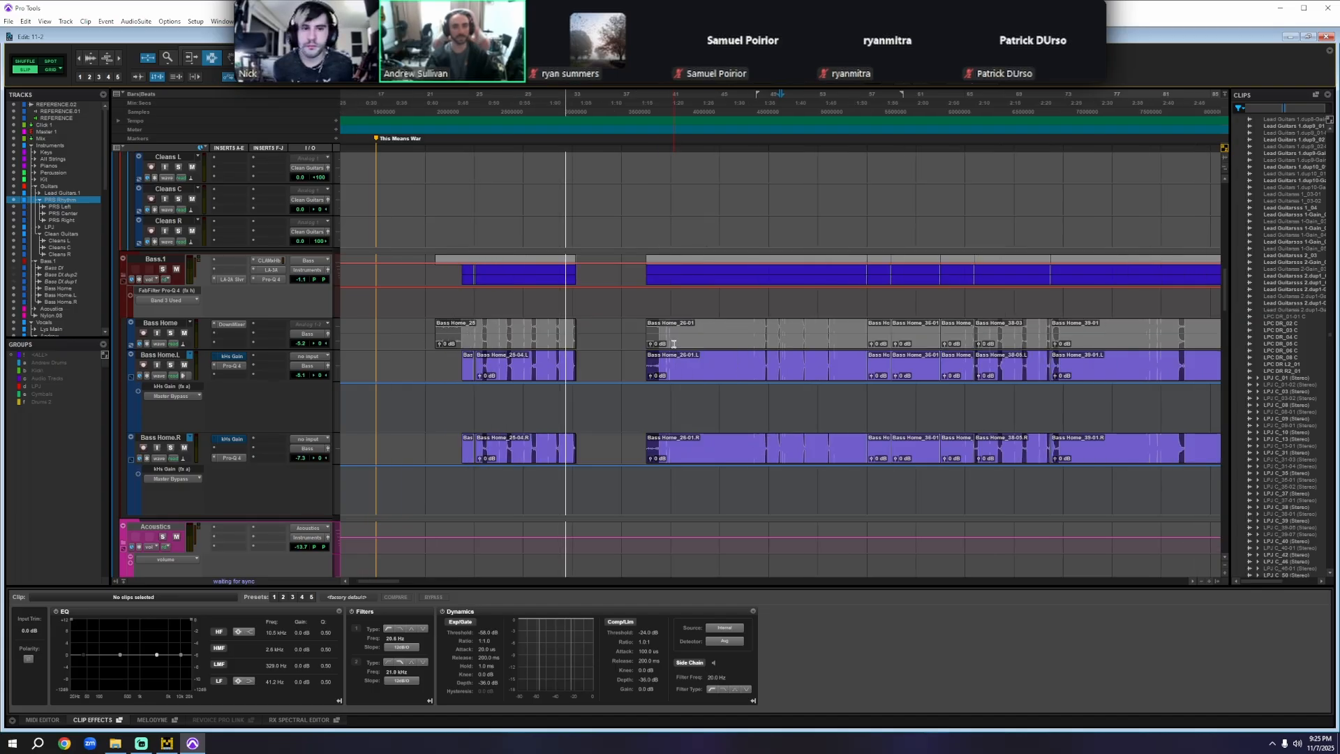
left_click(680, 105)
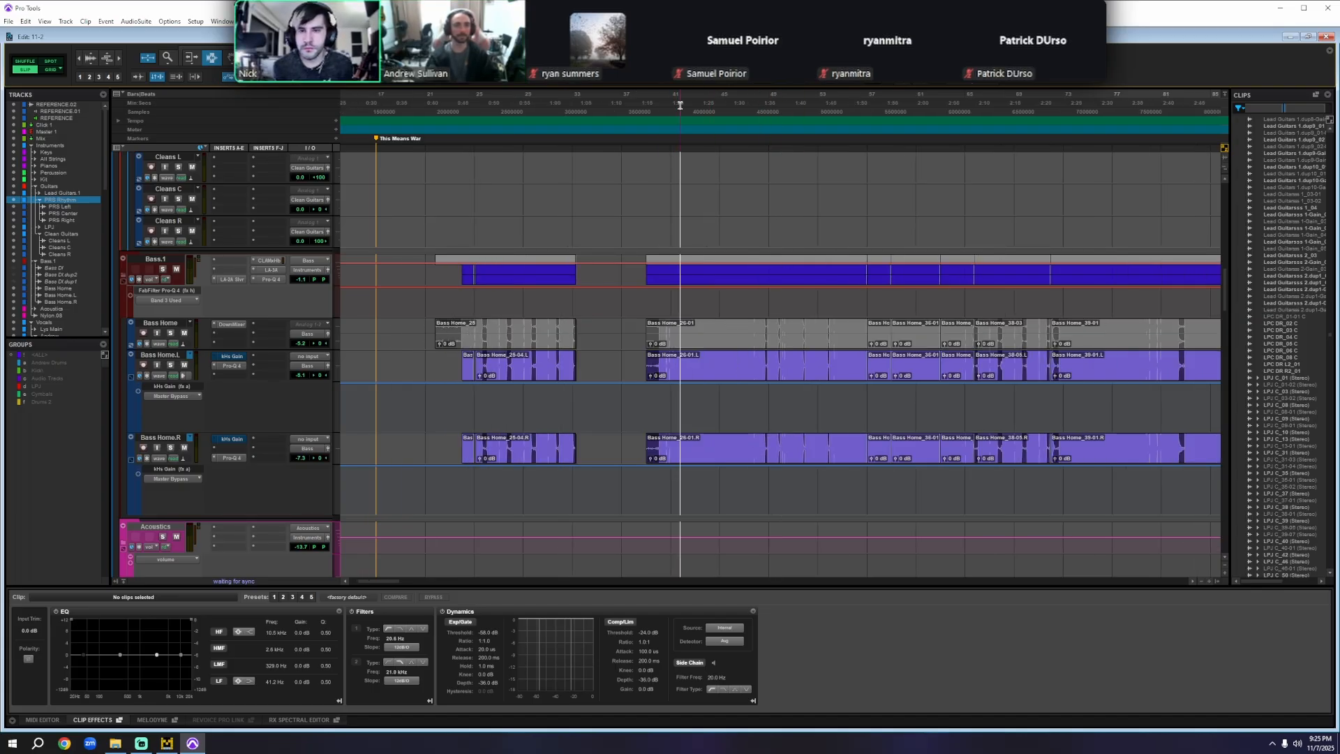
scroll(691, 377, "right", 7)
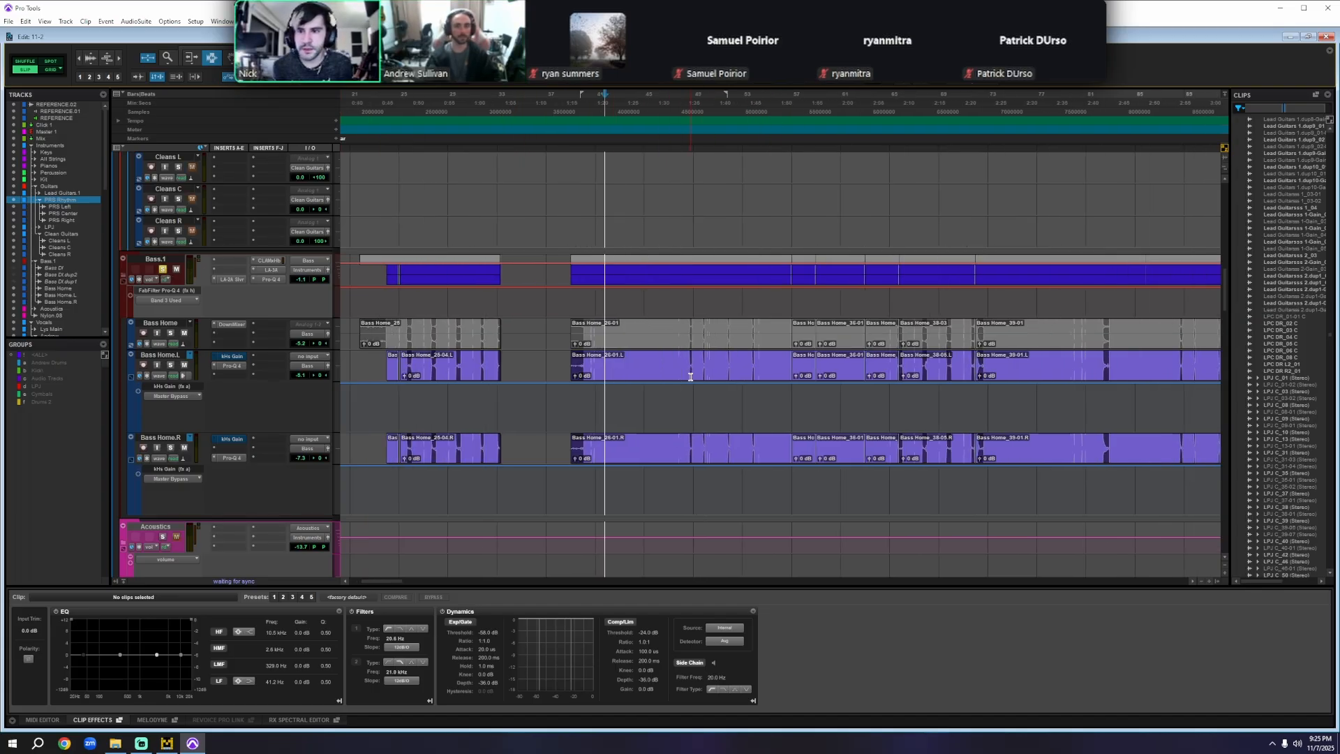
key("ctrl+bracketleft")
key("ctrl+bracketleft")
scroll(760, 400, "right", 3)
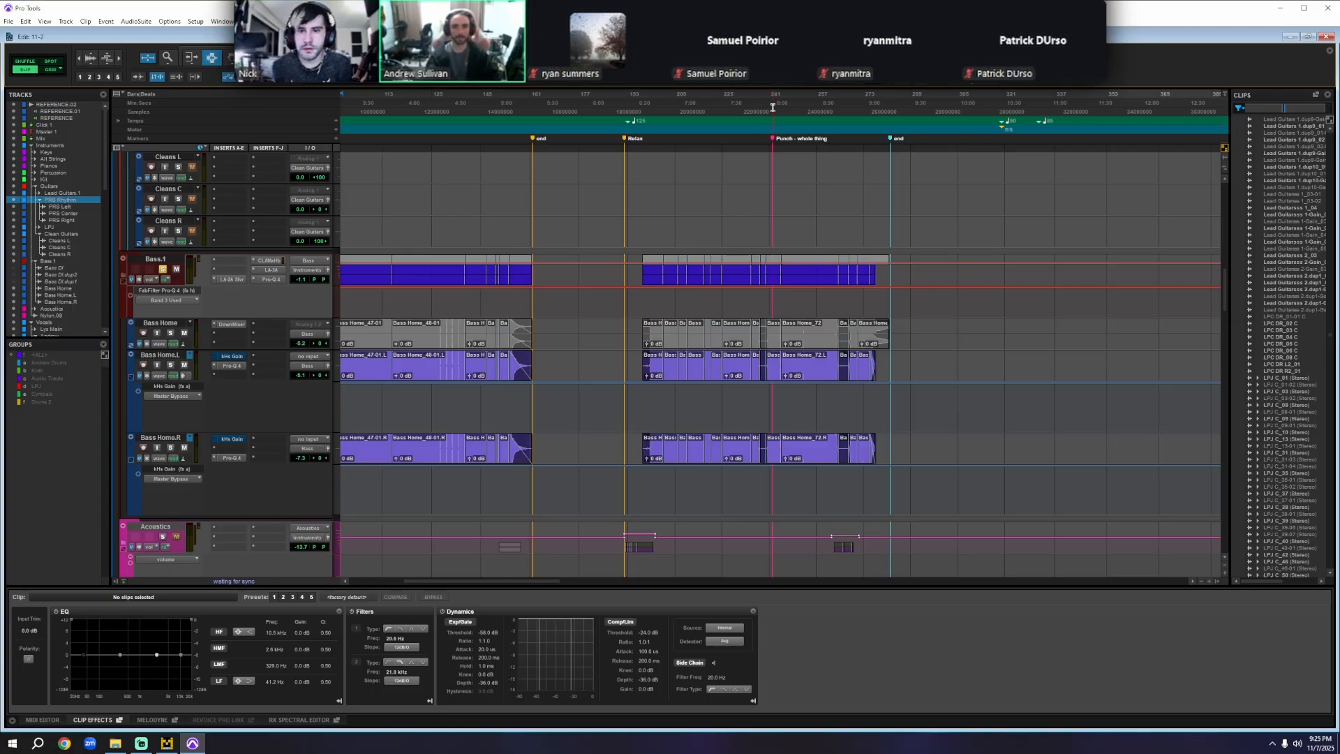
scroll(715, 342, "right", 10)
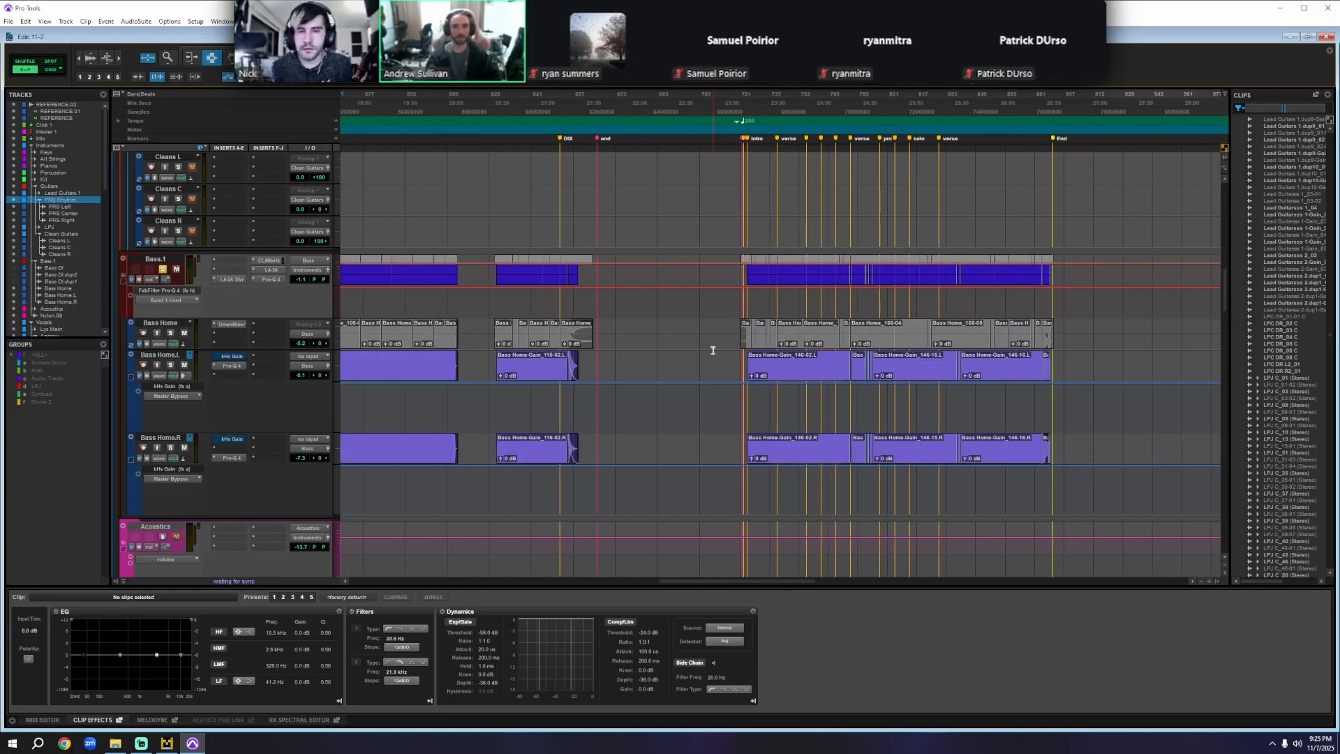
scroll(815, 434, "right", 4)
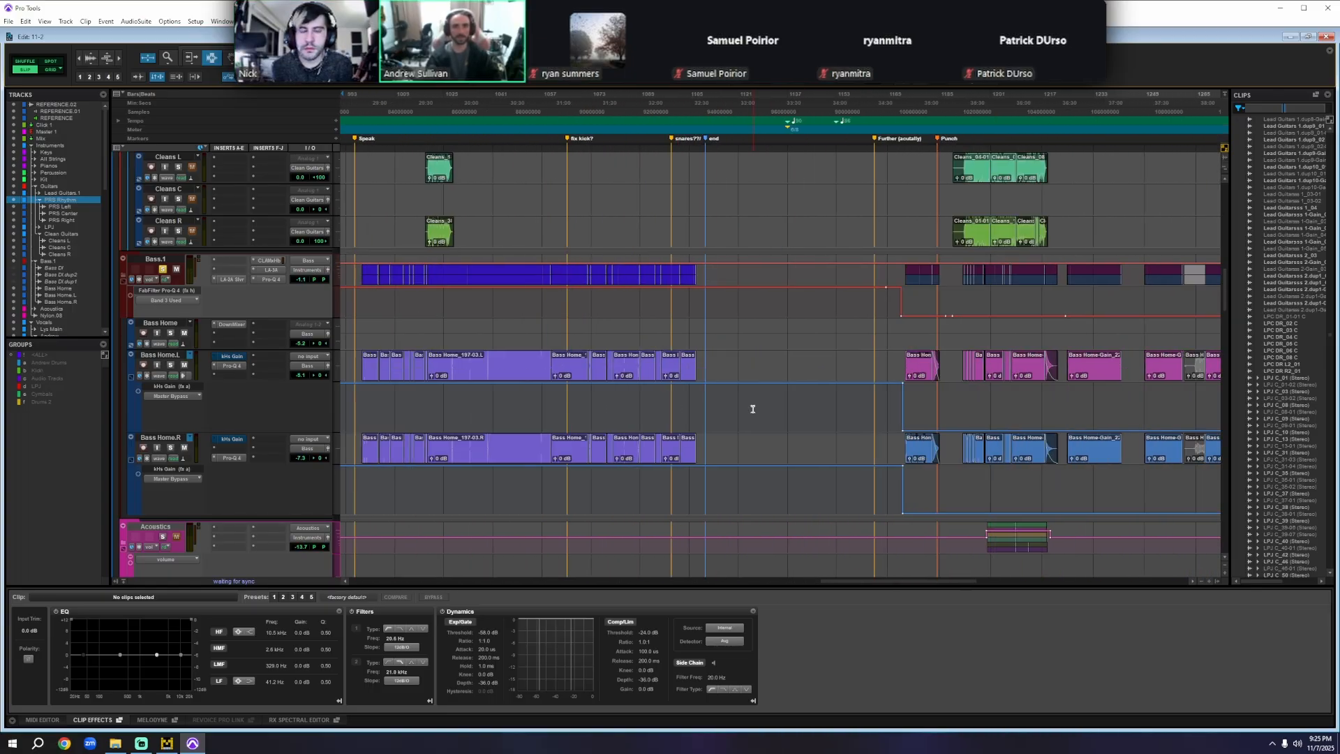
scroll(754, 407, "left", 2)
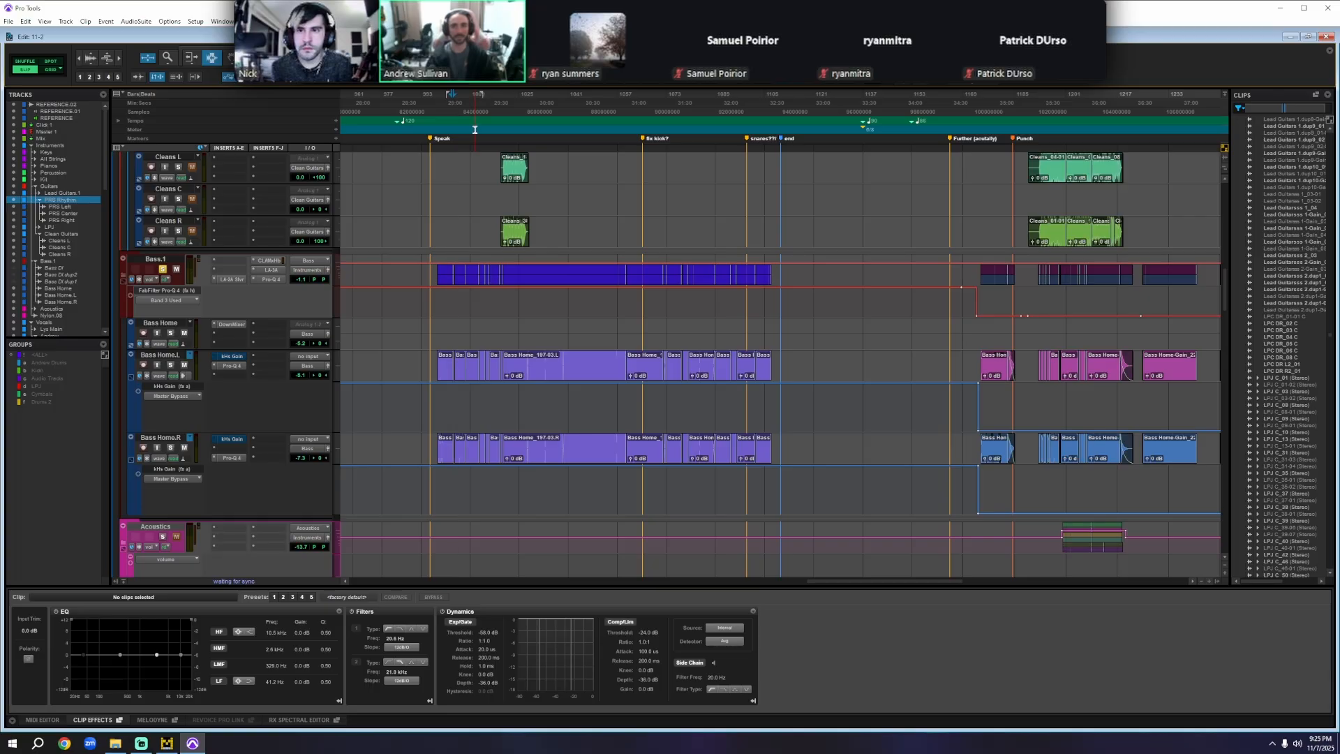
left_click(442, 107)
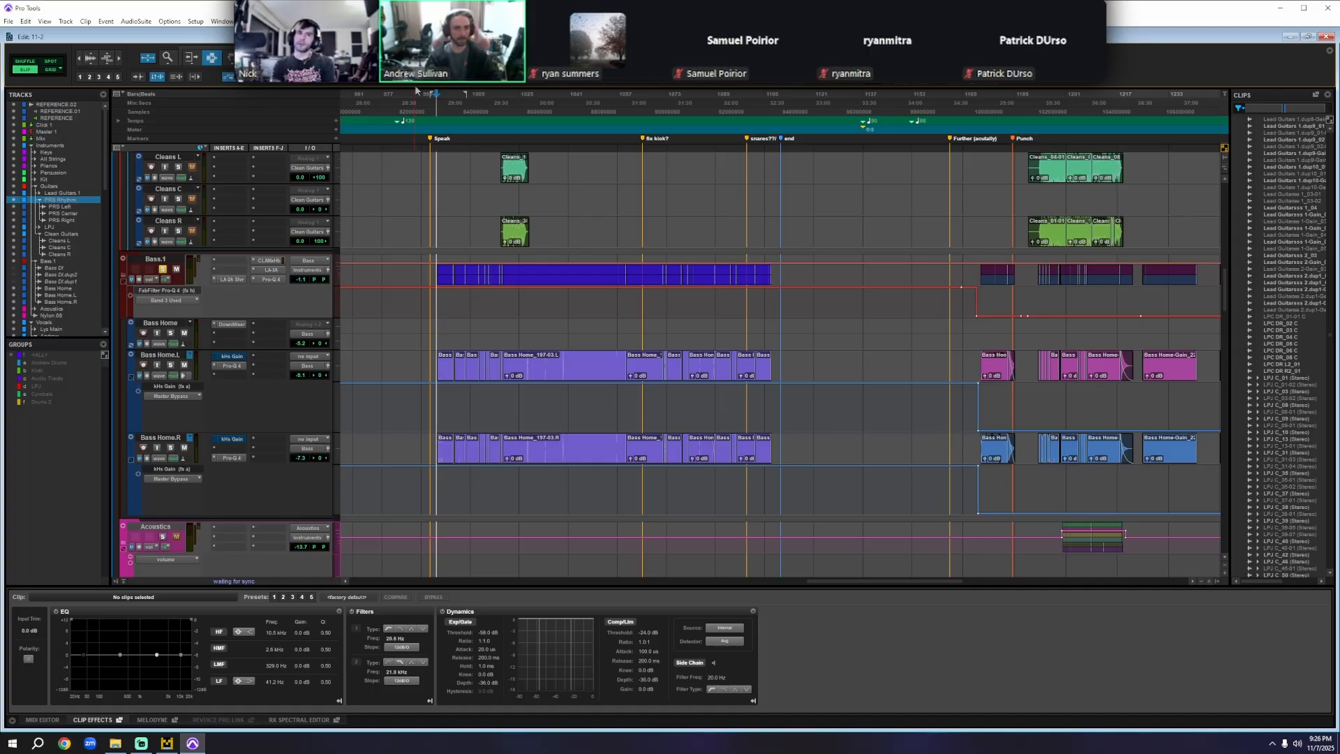
- Inspect the Pro-Q 4 curve on Bass Home.L from the mixer, close the plug-in and return to the edit view
key("ctrl+equal")
left_click_drag(551, 729, 554, 729)
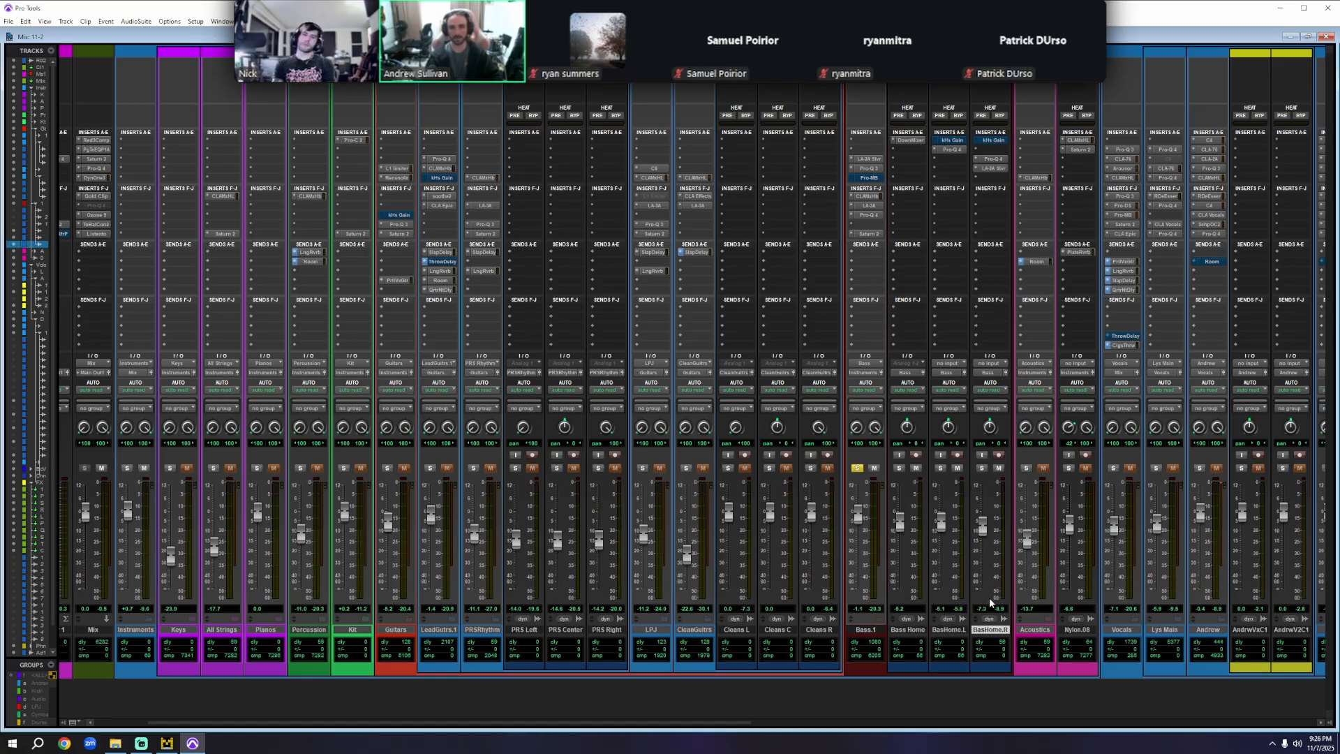
left_click(946, 149)
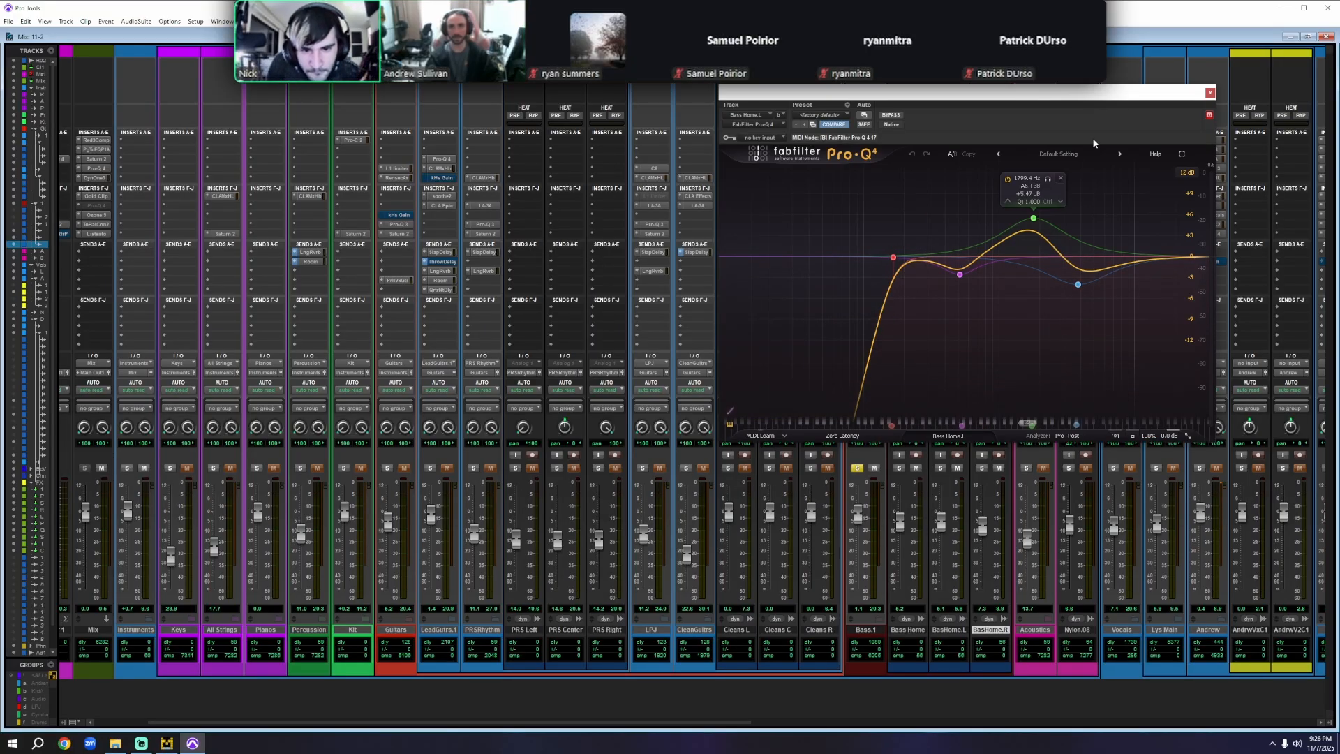
left_click(1211, 94)
key("ctrl+equal")
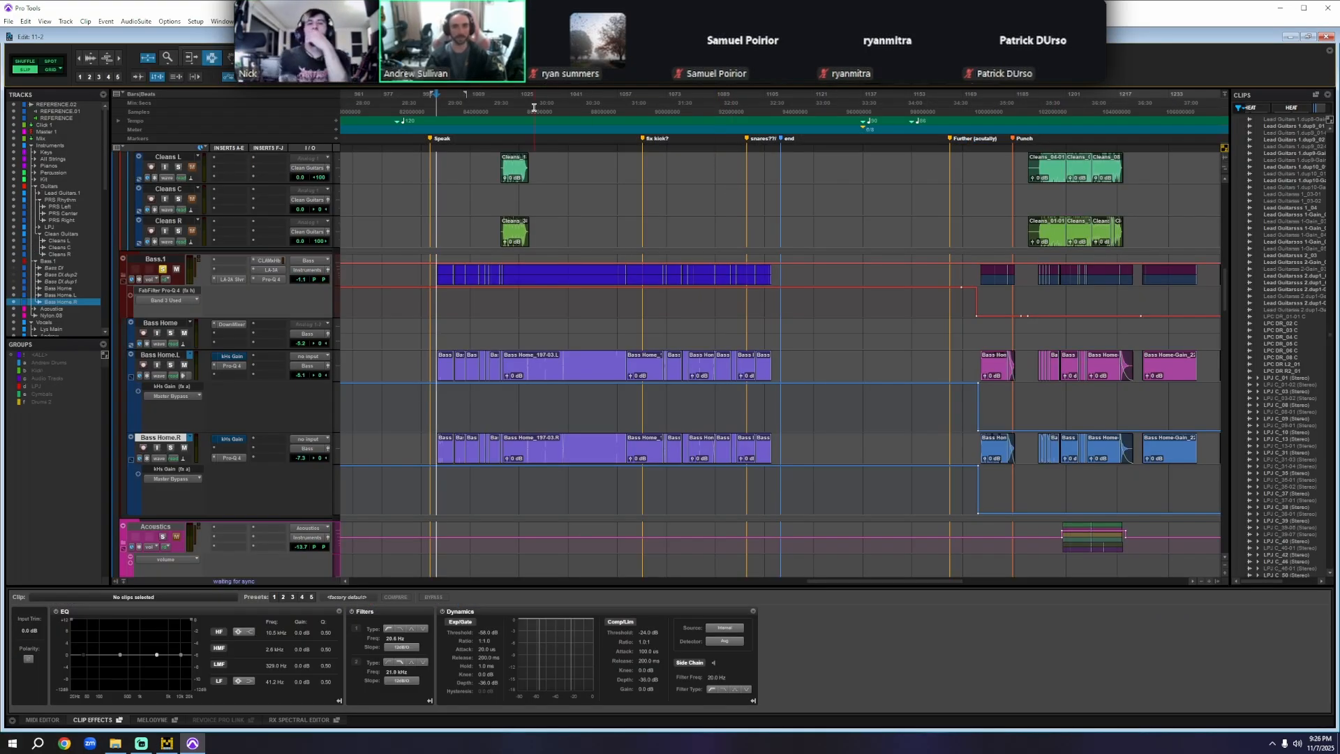
- Play the Speak song from just before its clean guitar clips, with the bass waveforms enlarged
left_click(499, 109)
key("space")
scroll(784, 458, "up", 2)
scroll(754, 486, "right", 1)
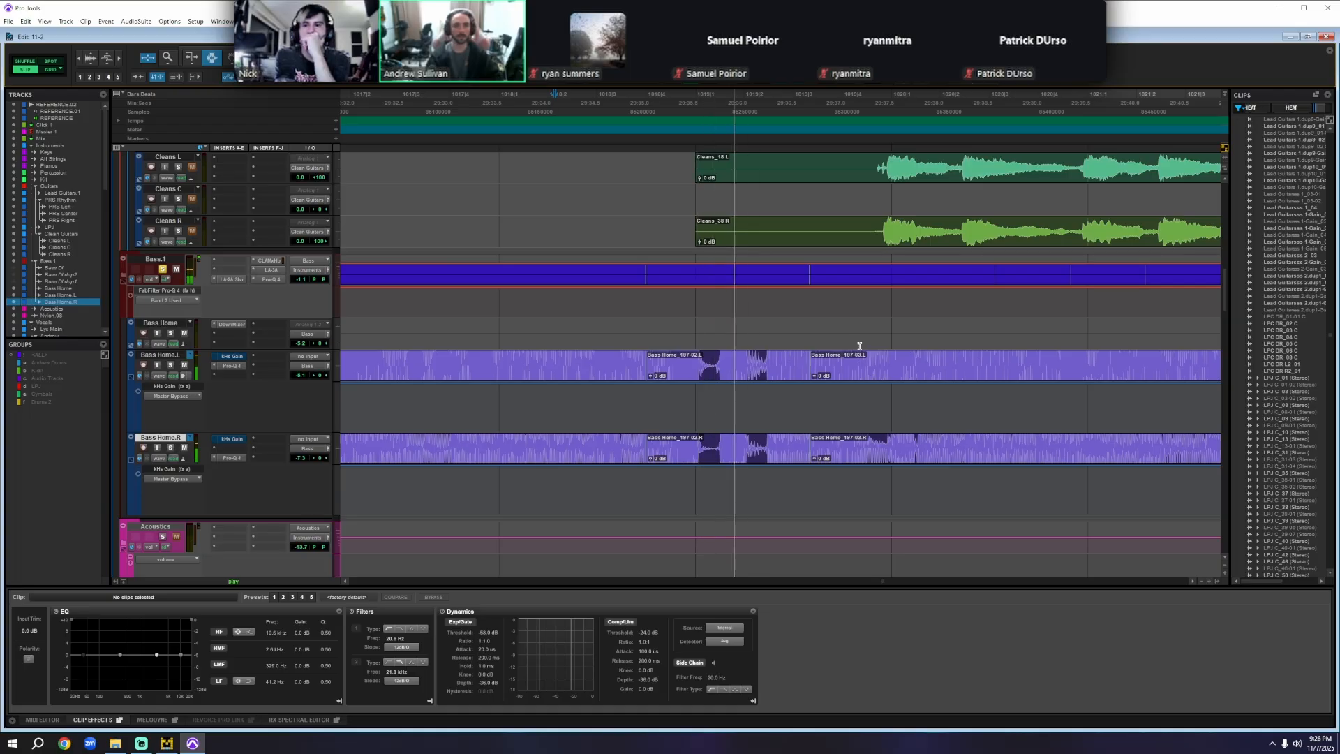
scroll(865, 383, "right", 1)
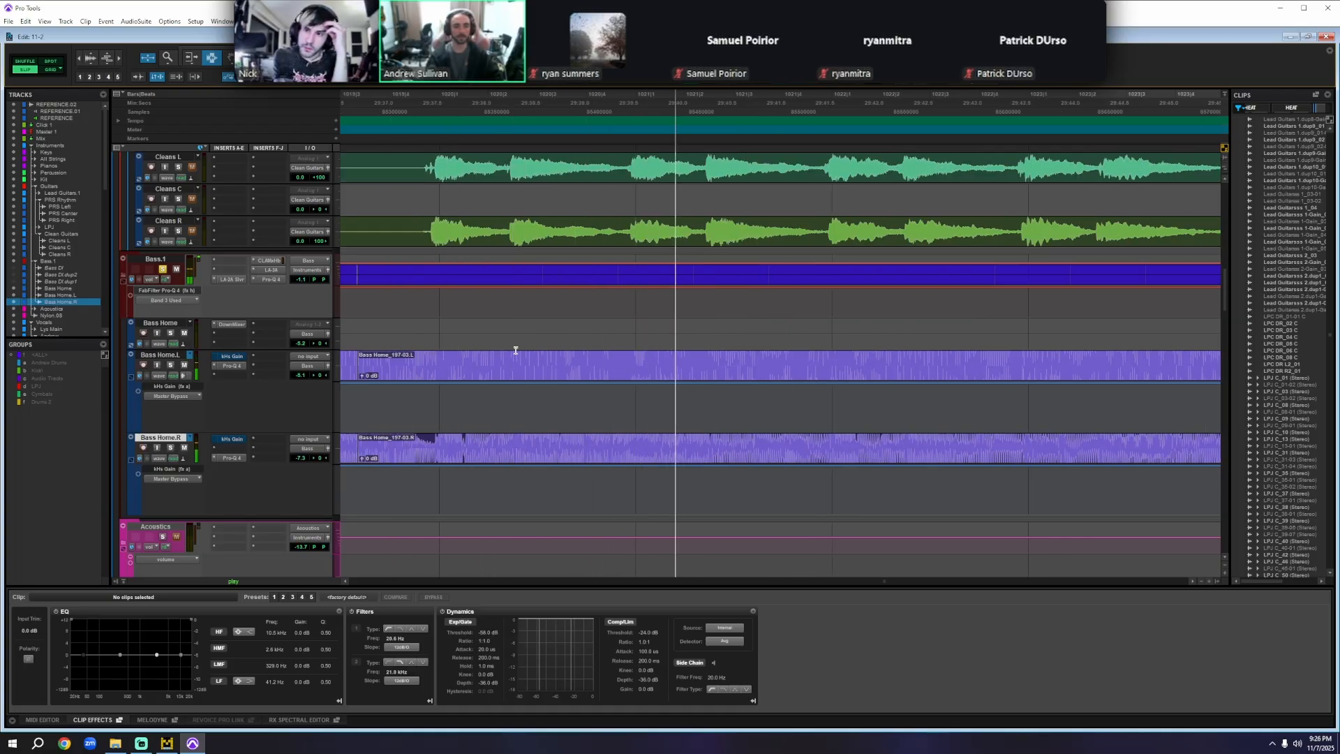
- Examine the vocal and effects channel strips in the mixer during playback and return to the edit view
key("ctrl+equal")
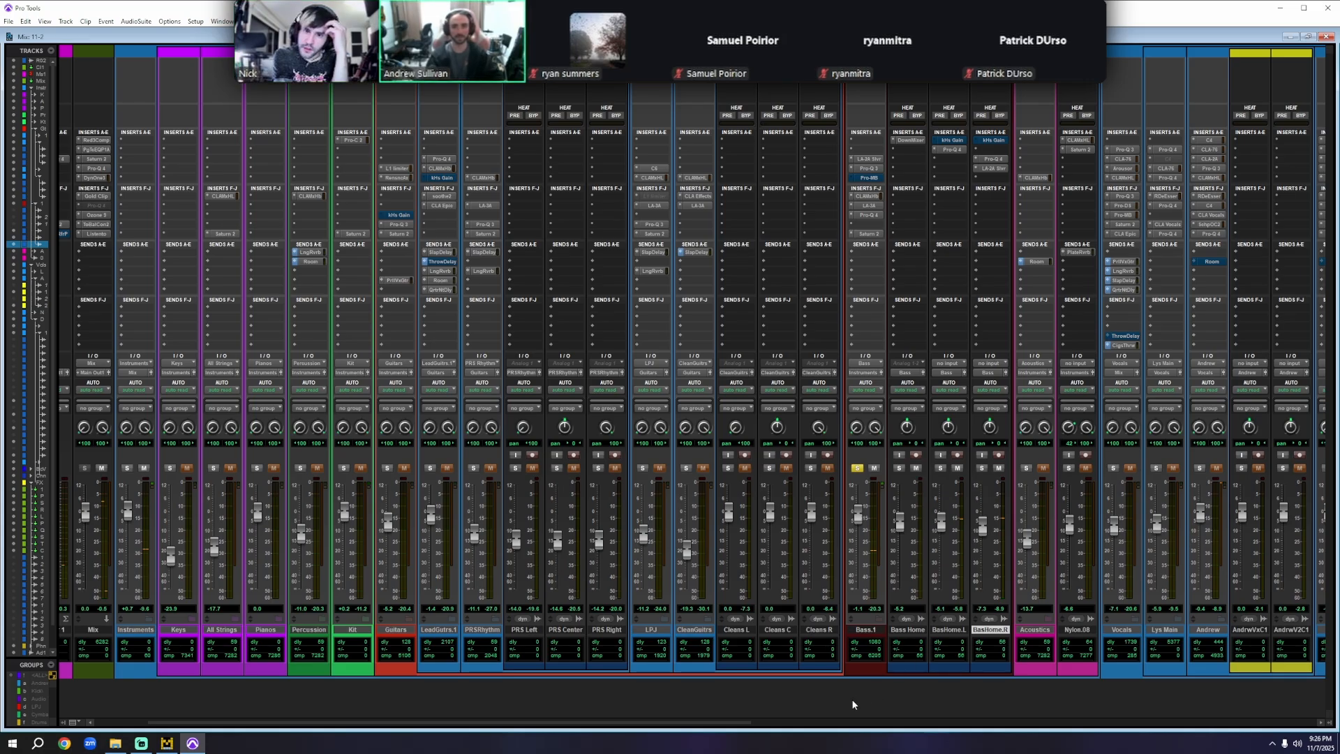
left_click_drag(715, 722, 1003, 721)
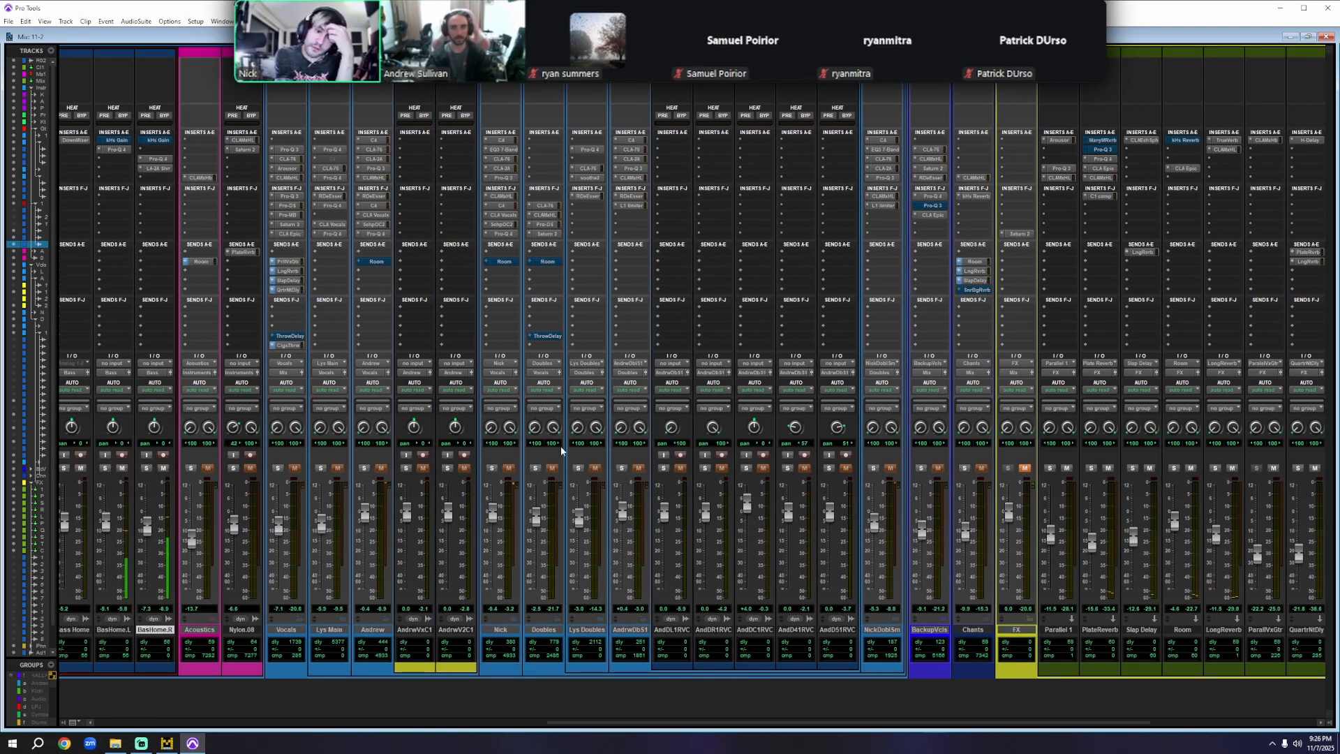
key("ctrl+equal")
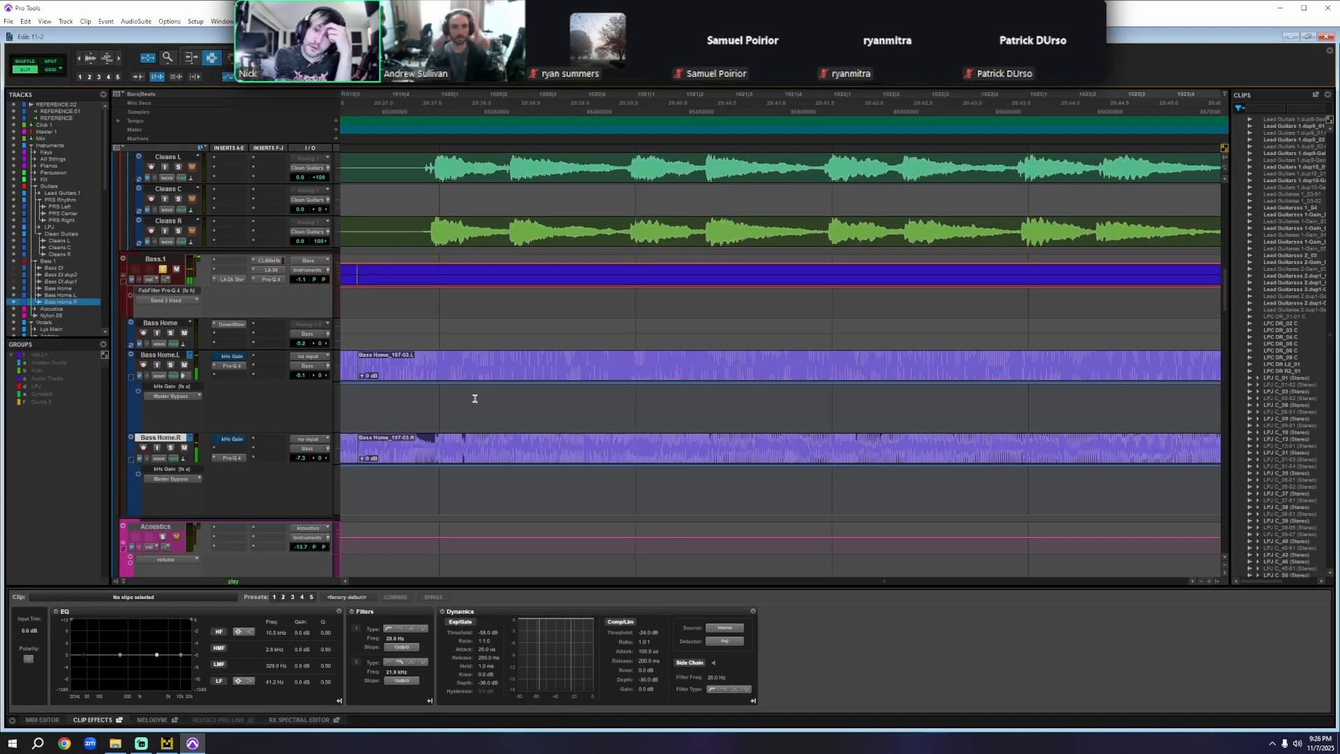
scroll(461, 397, "down", 1)
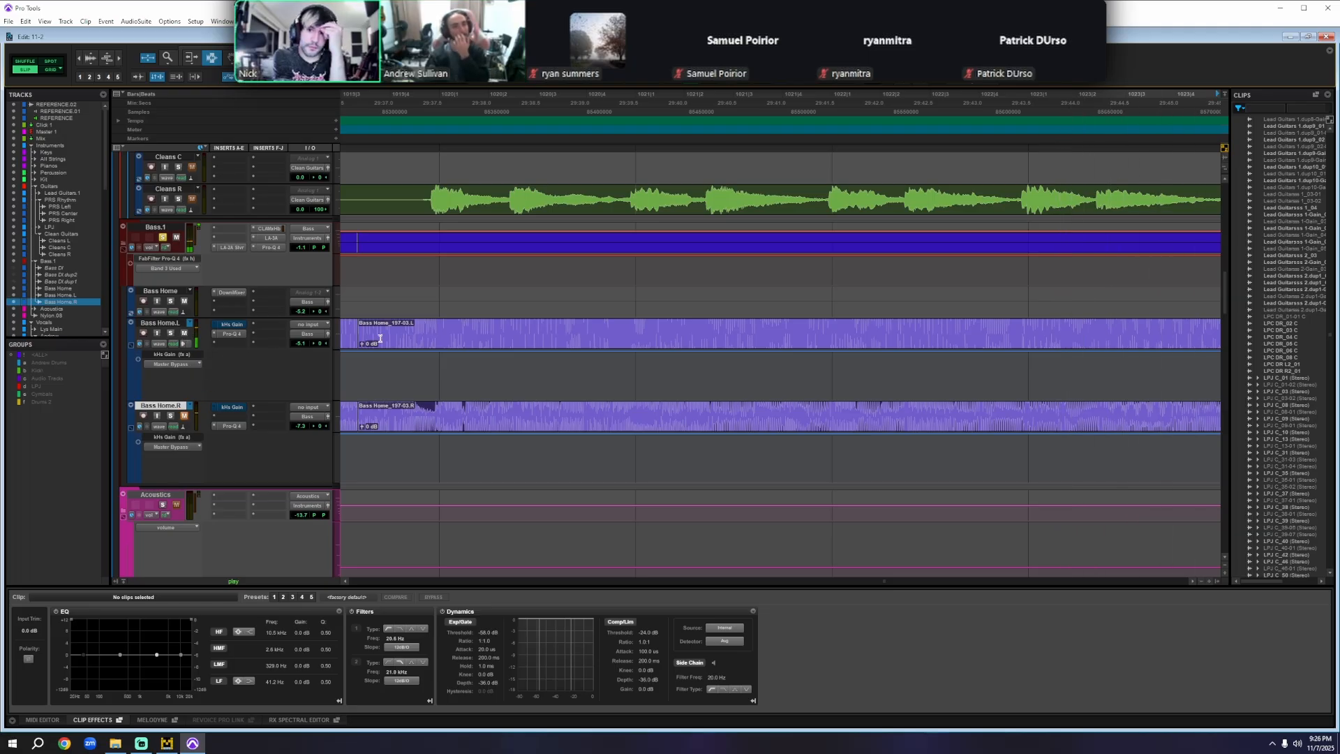
- Recall memory location 1 and play the selected passage around the clean guitar clip
key("KP_Decimal")
key("KP_1")
key("KP_Decimal")
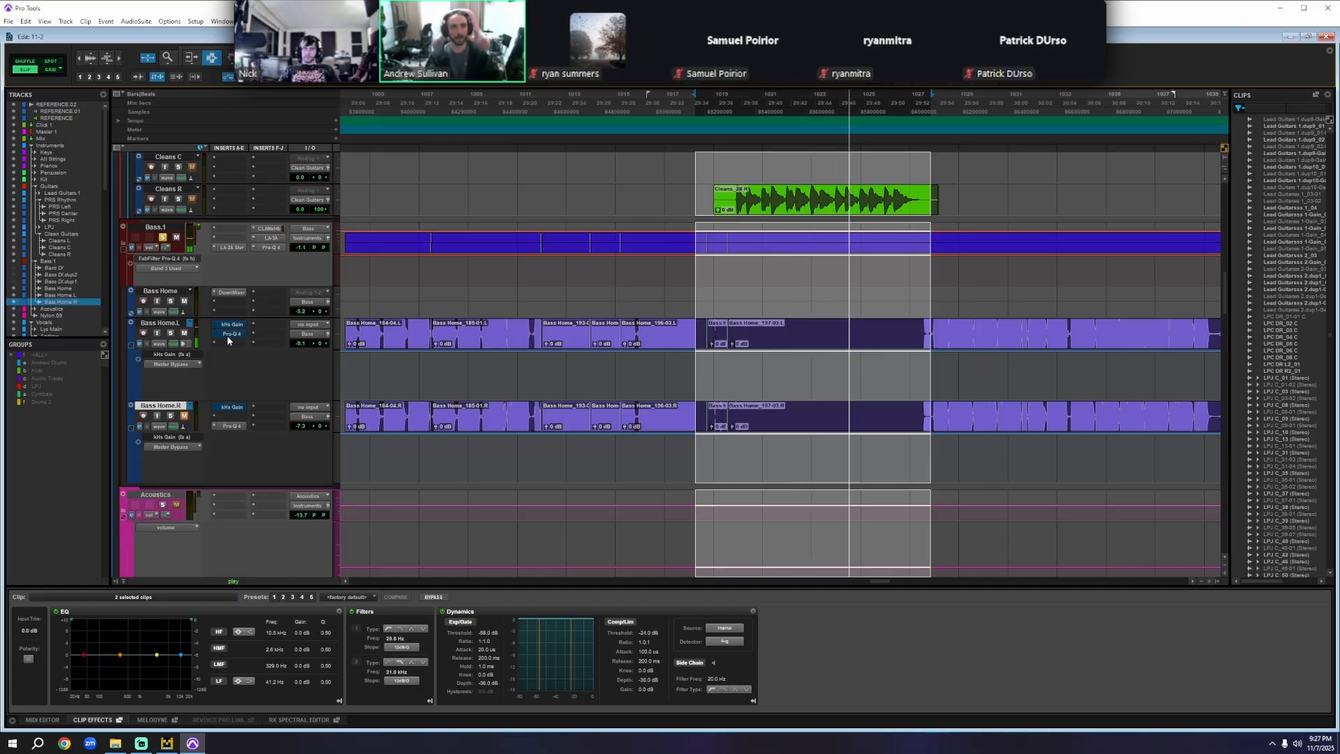
- Audition the Bass Home.L Pro-Q 4 by disabling its low-cut, 1.8 kHz boost and upper cut bands and re-enabling the boost and upper cut
left_click(228, 334)
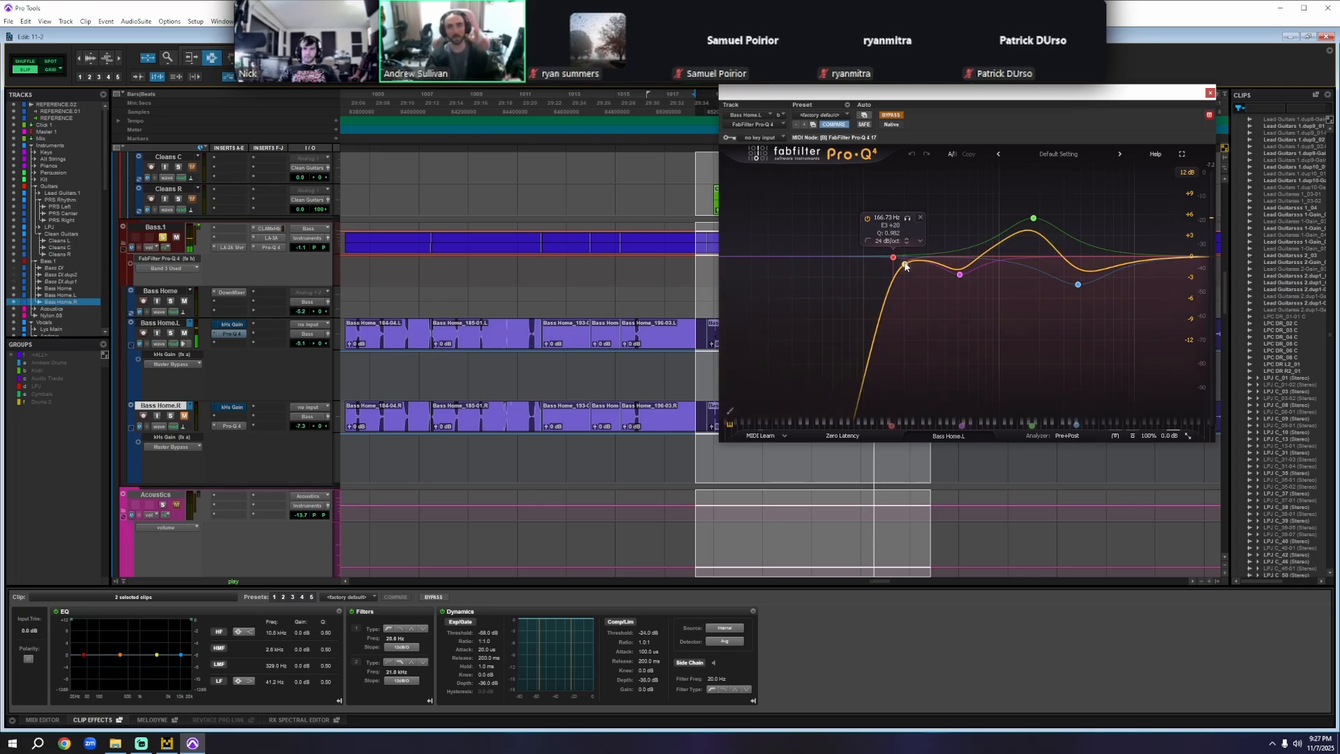
left_click(868, 218)
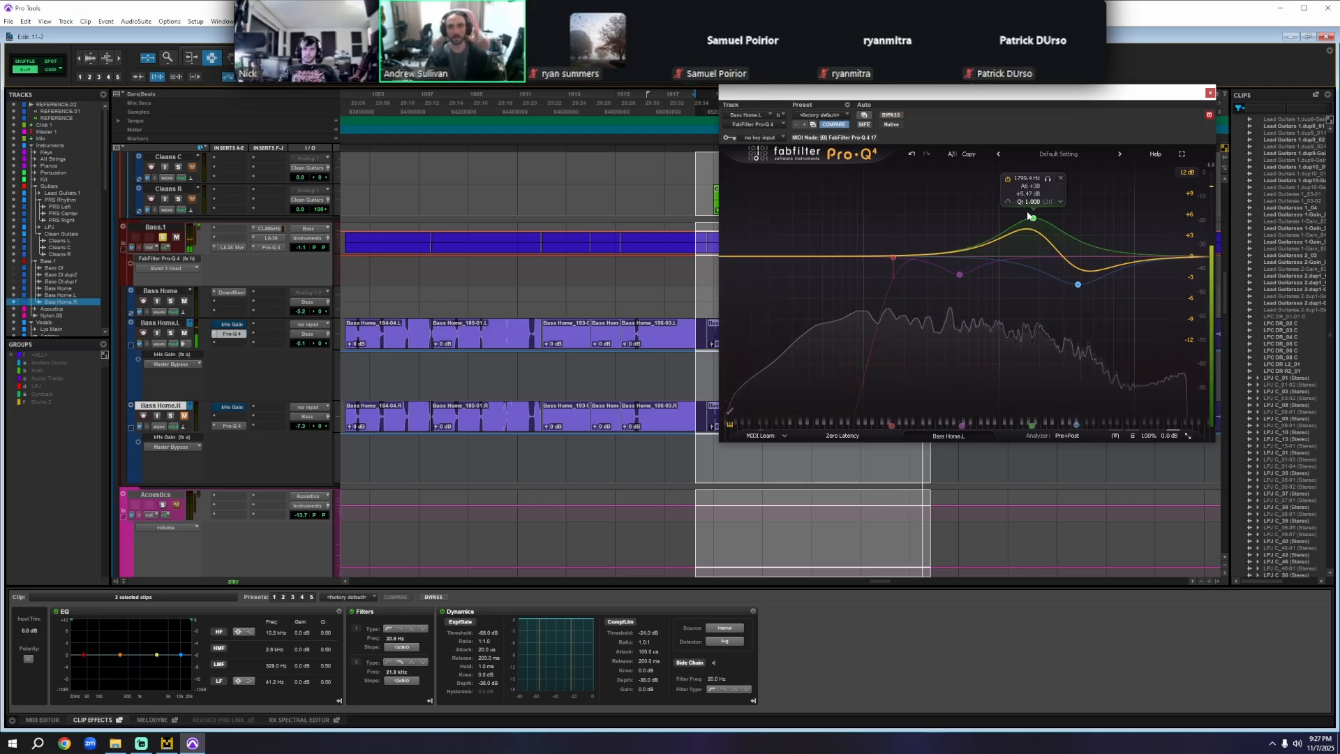
left_click(1007, 178)
left_click(1052, 303)
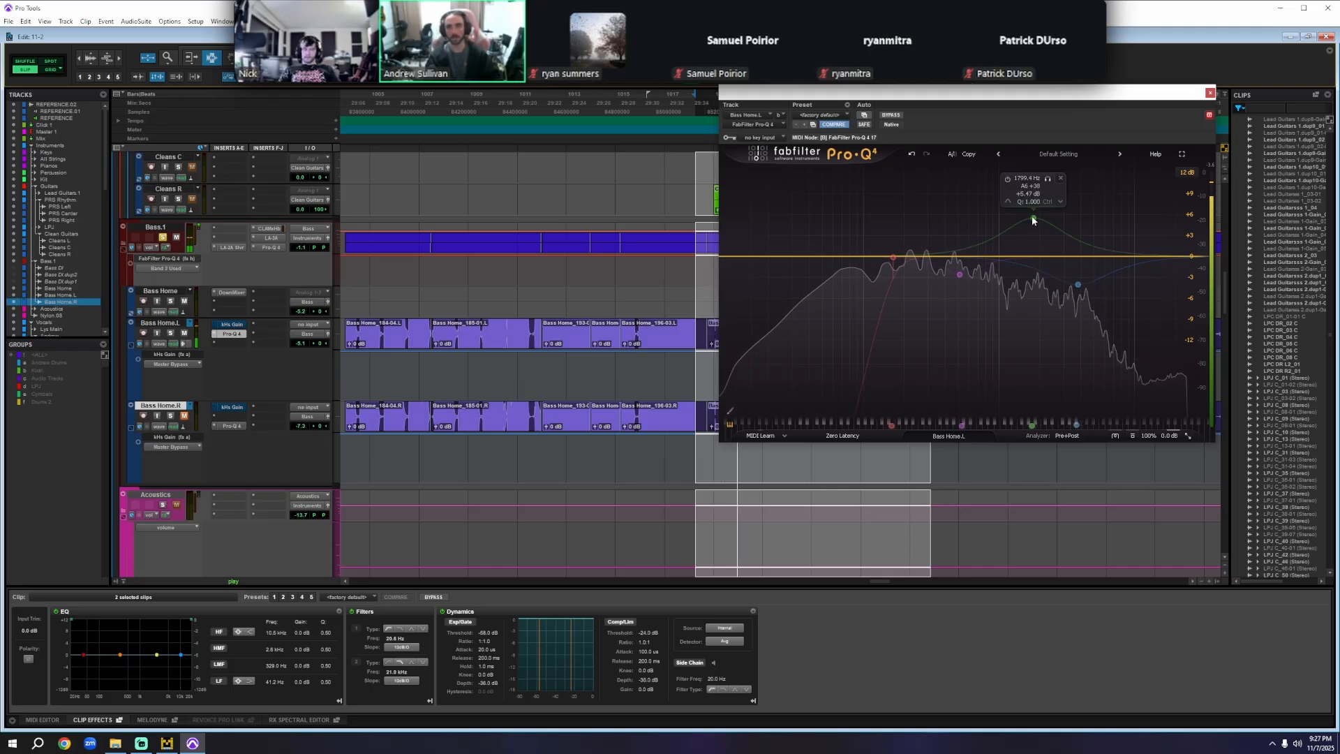
left_click(1008, 179)
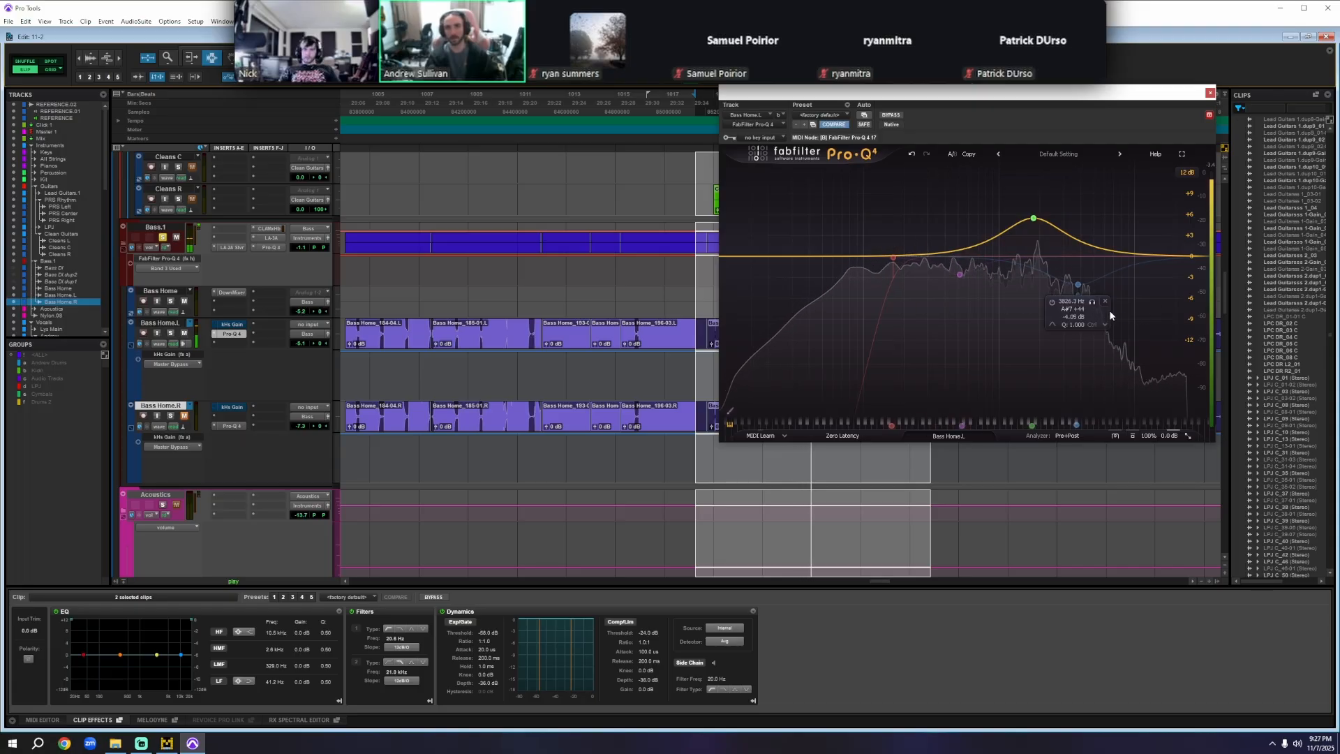
left_click(1053, 302)
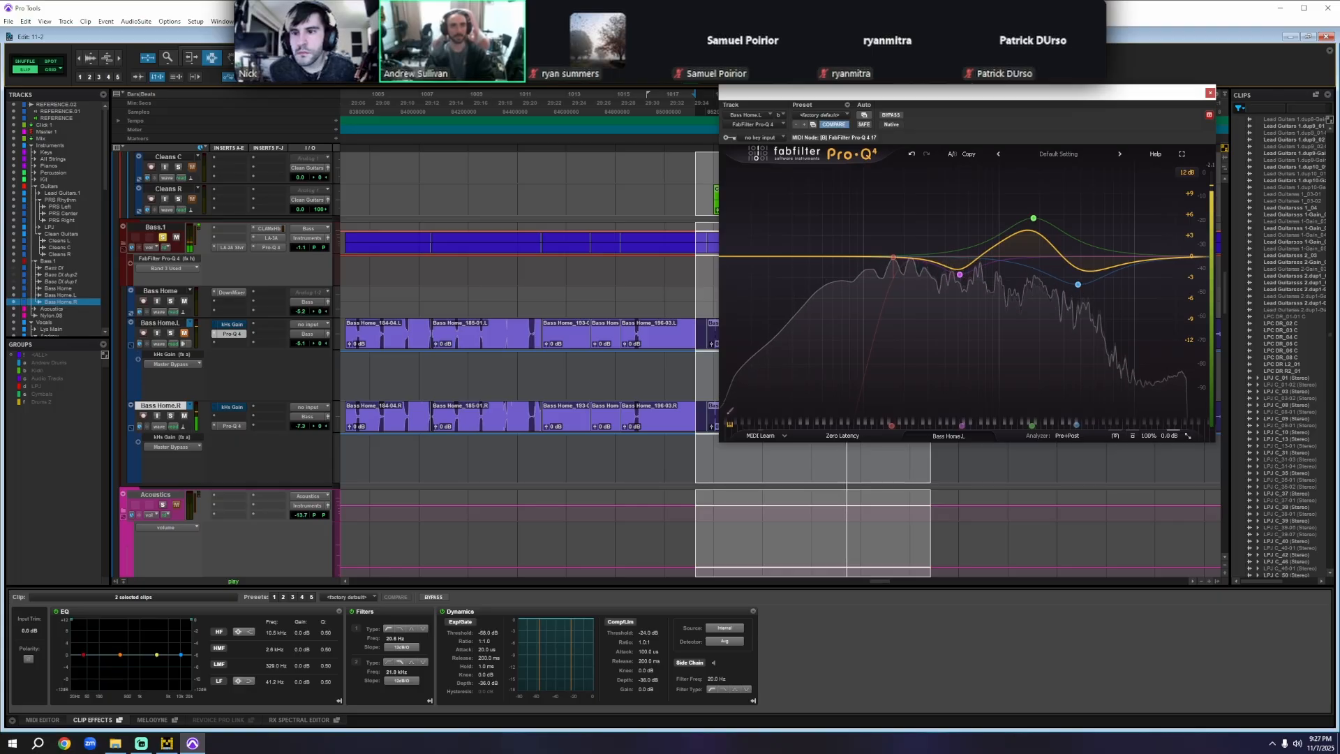
- Review the Bass Home.L Pro-Q 4 from the mixer, and swap the mutes so Bass Home.L is muted and Bass Home.R plays
key("ctrl+equal")
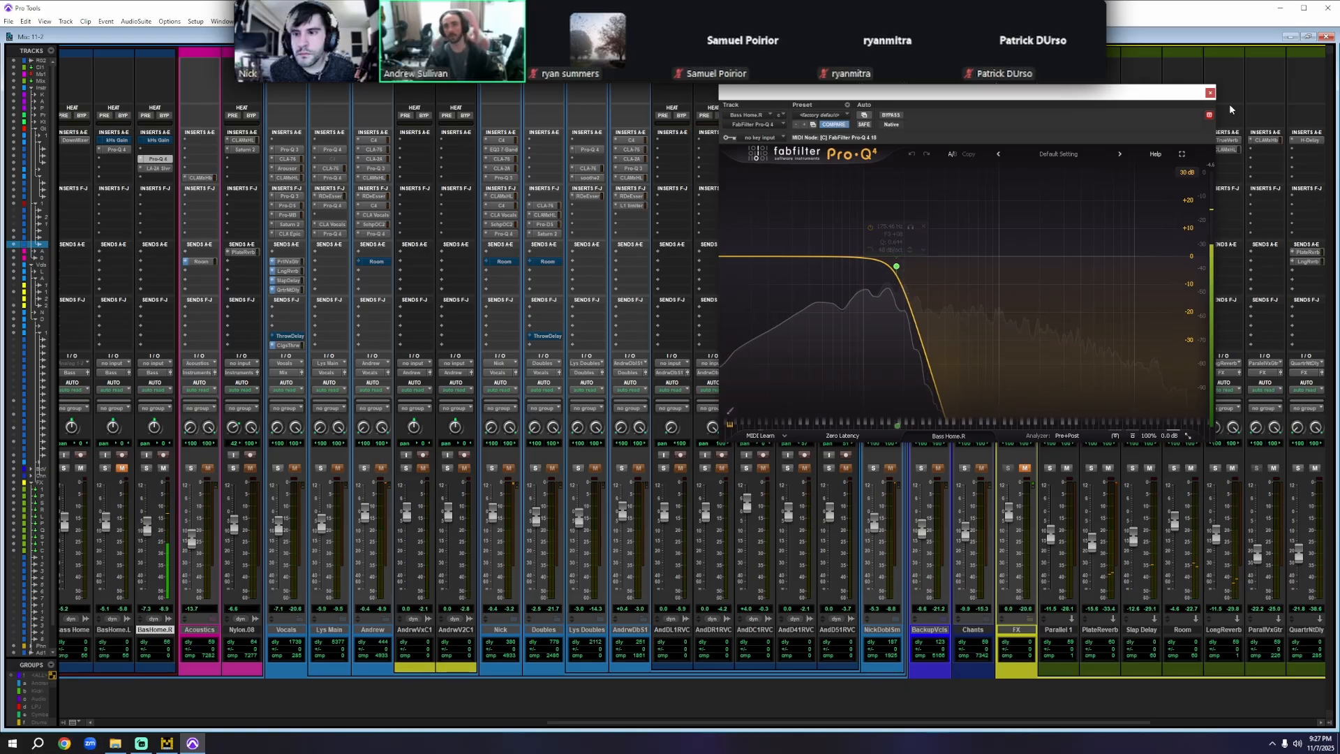
left_click(116, 149)
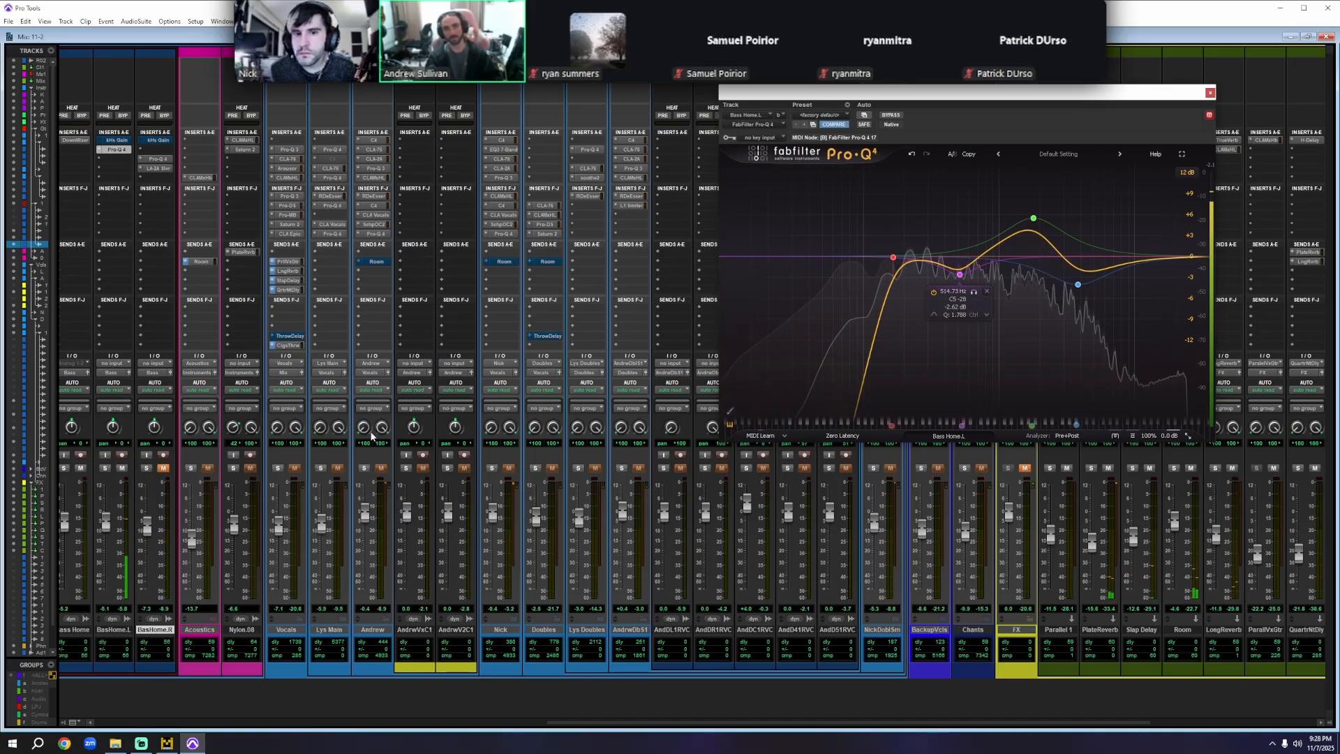
left_click(122, 467)
left_click(163, 468)
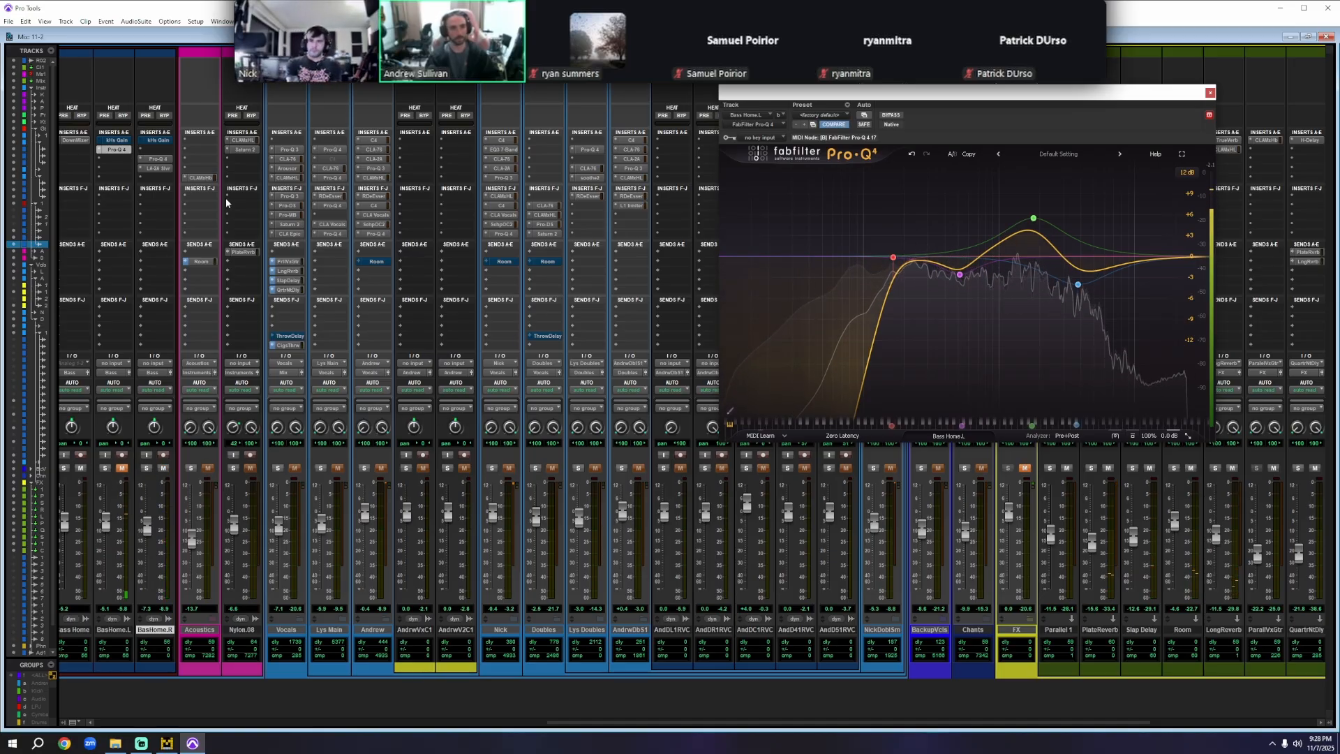
- Inspect the Pro-Q 4 low-pass band and the LA-2A Silver compressor on Bass Home.R
left_click(150, 159)
mouse_move(900, 267)
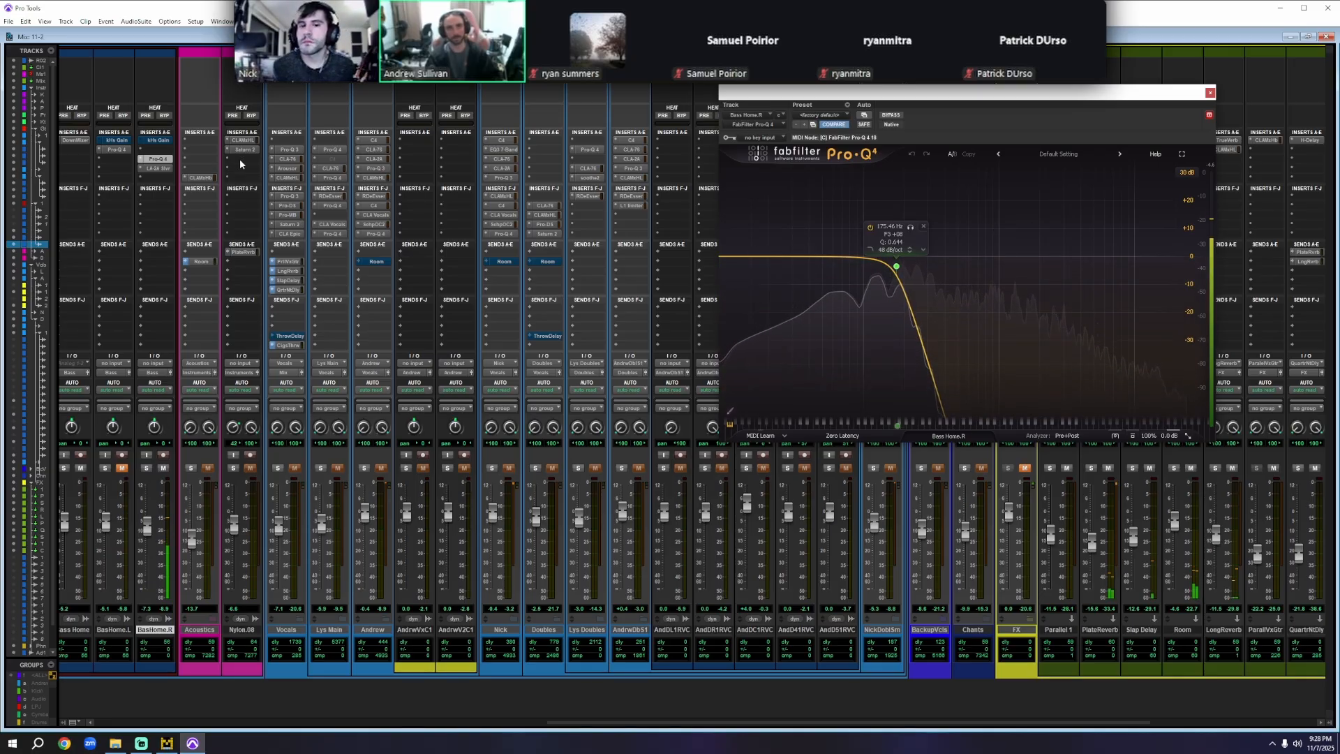
left_click(154, 168)
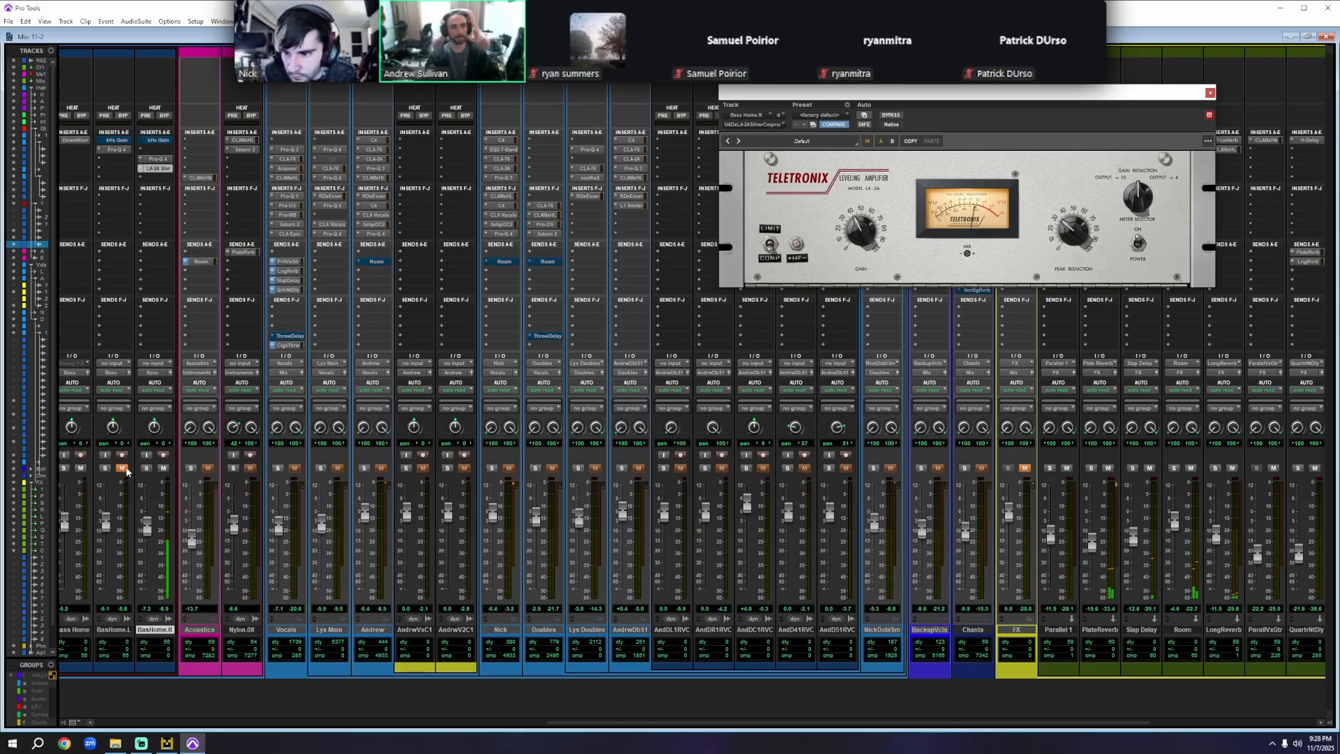
- Bypass the LA-2A Silver, Pro-Q 3, CLA MixHub, LA-2A and Pro-Q 4 inserts on Bass.1, and check its Saturn 2 settings
scroll(236, 539, "left", 2)
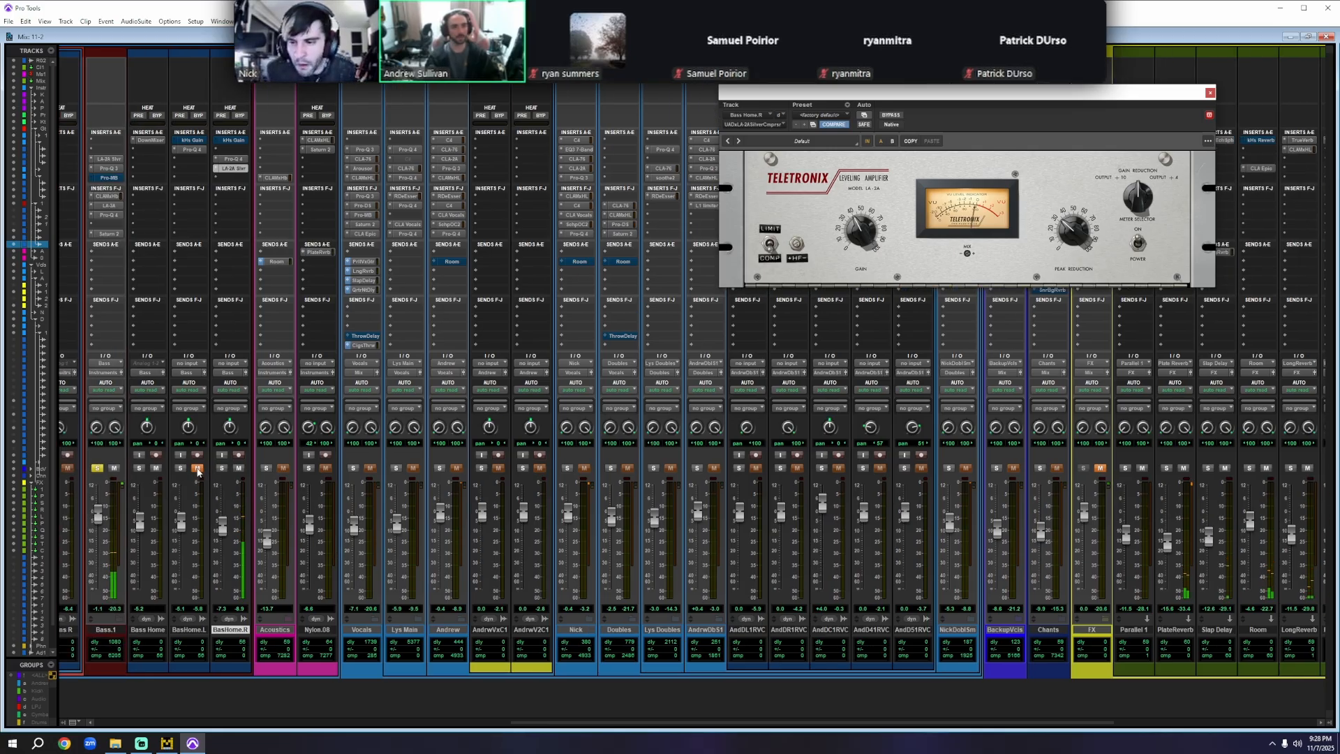
scroll(173, 507, "left", 4)
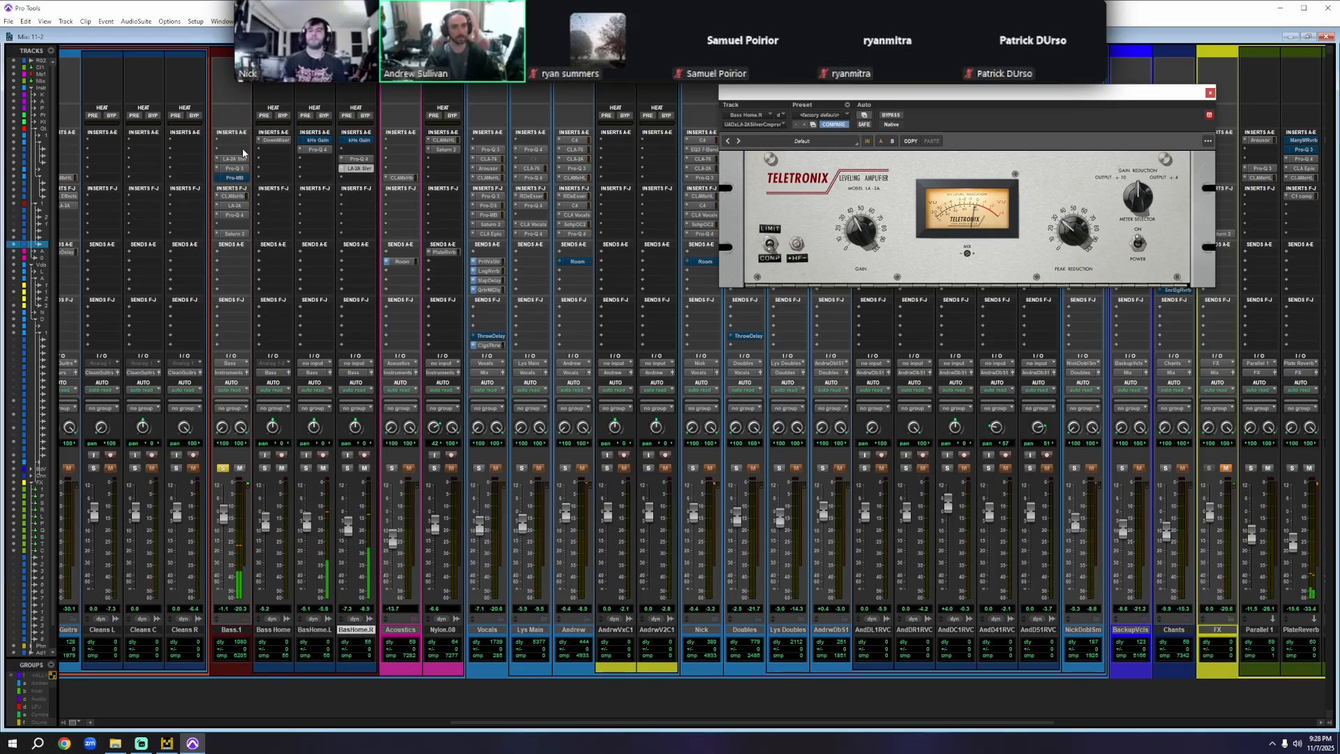
left_click(235, 159)
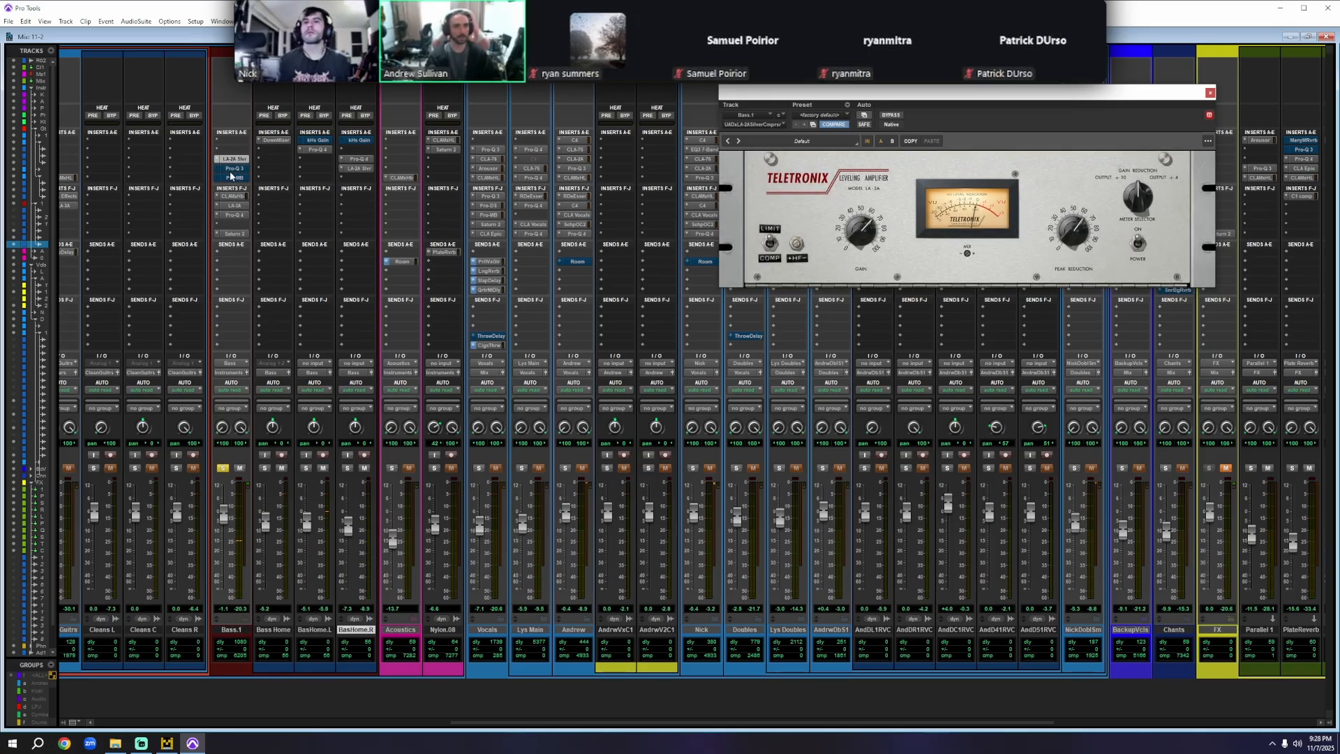
left_click(235, 160, "ctrl")
left_click(234, 168, "ctrl")
left_click(234, 197, "ctrl")
left_click(234, 205, "ctrl")
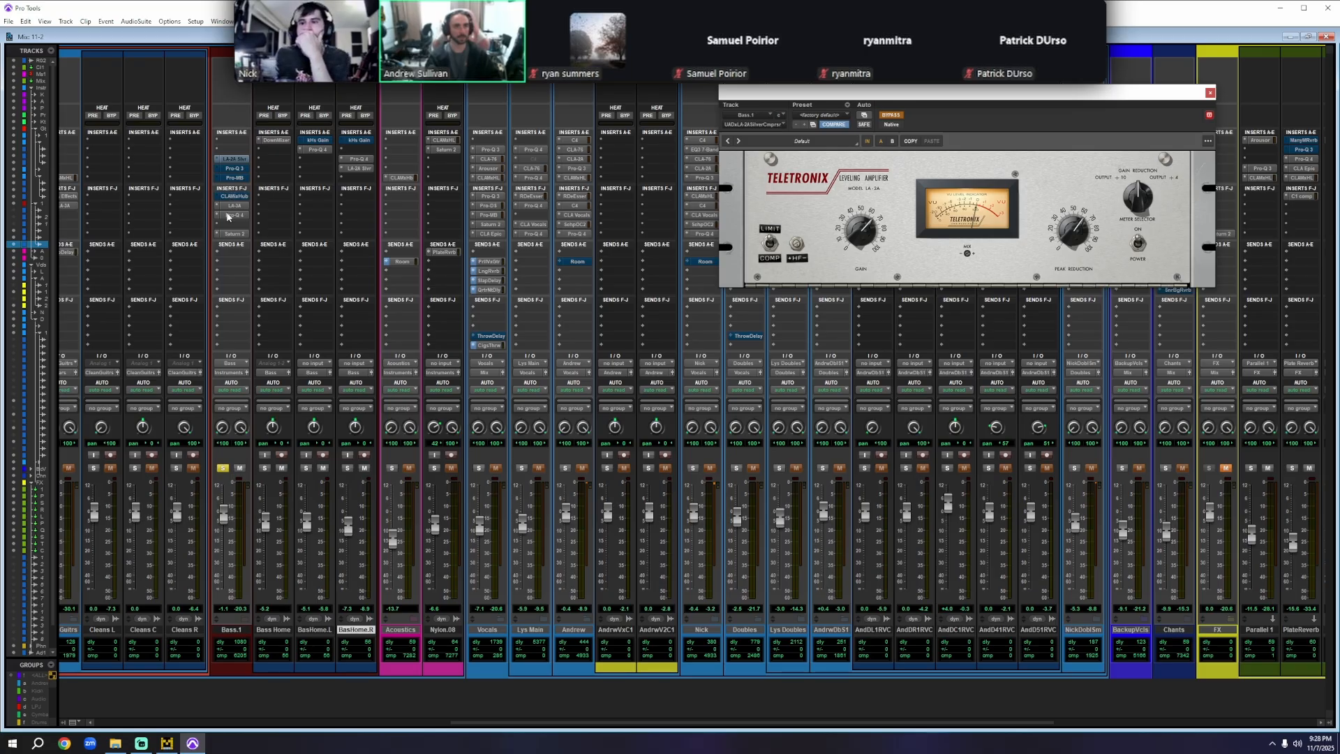
left_click(234, 215, "ctrl")
left_click(232, 235)
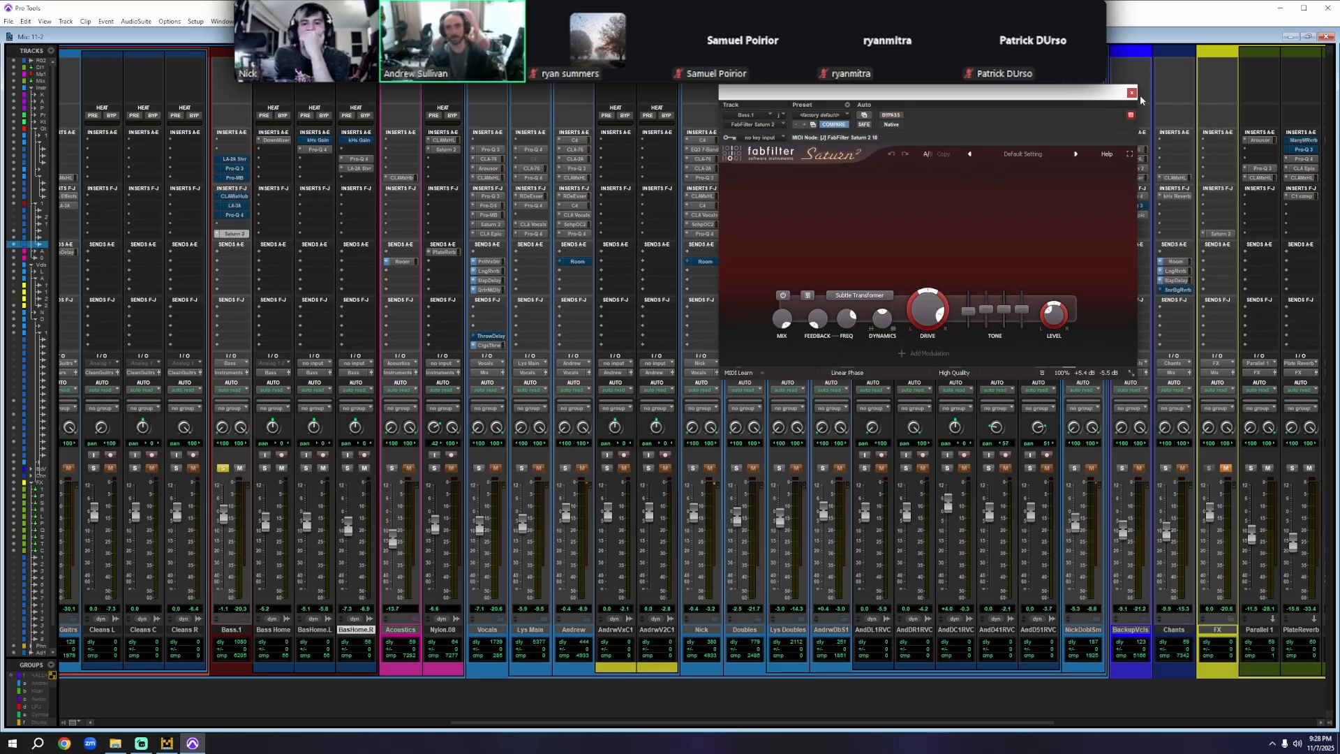
left_click(1132, 93)
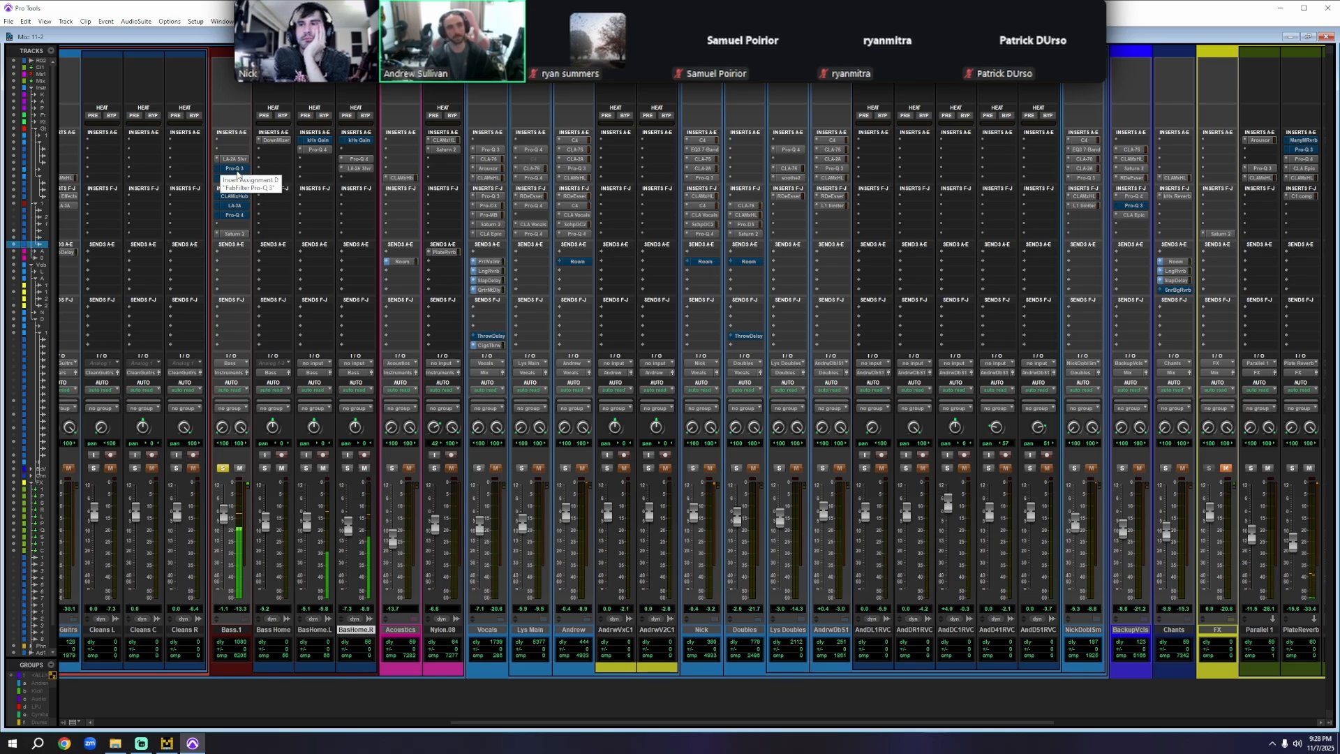
- Re-enable the Pro-Q 3 insert on Bass.1 and inspect its low-cut and dip bands with playback stopped
left_click(235, 169)
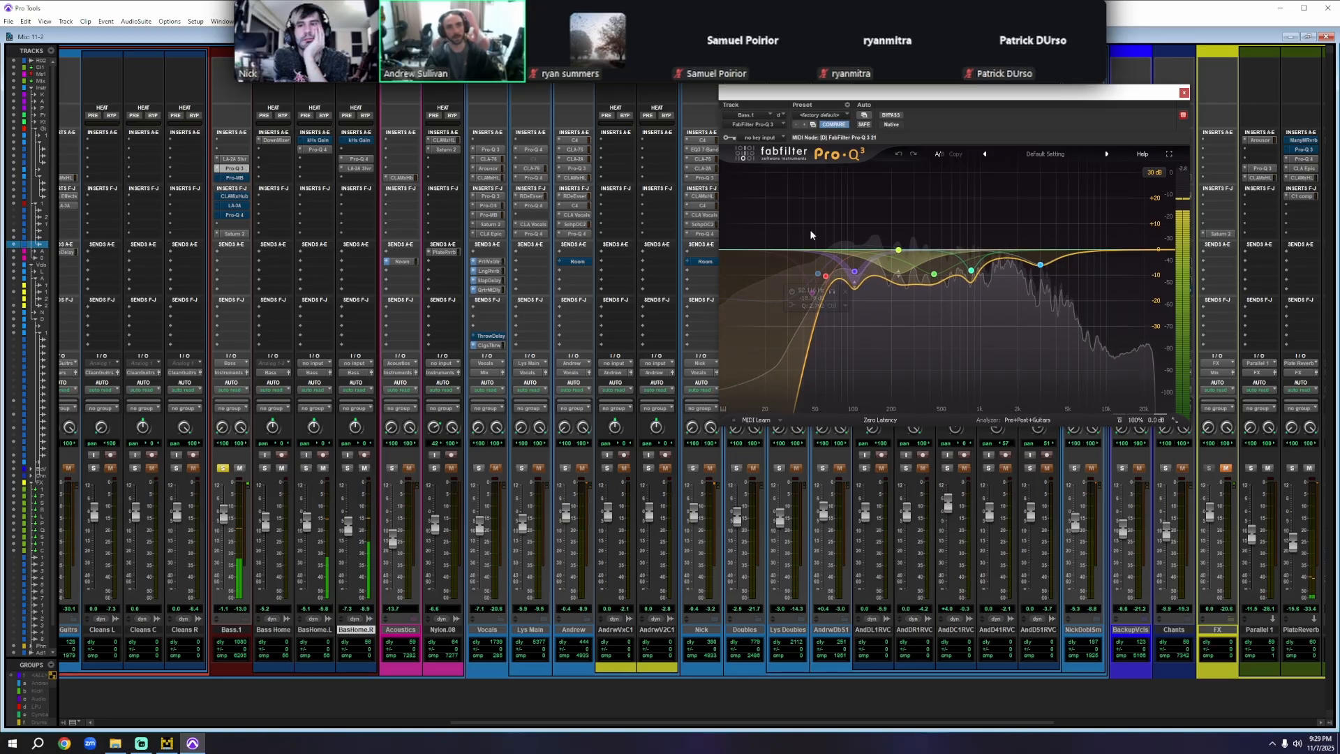
mouse_move(856, 278)
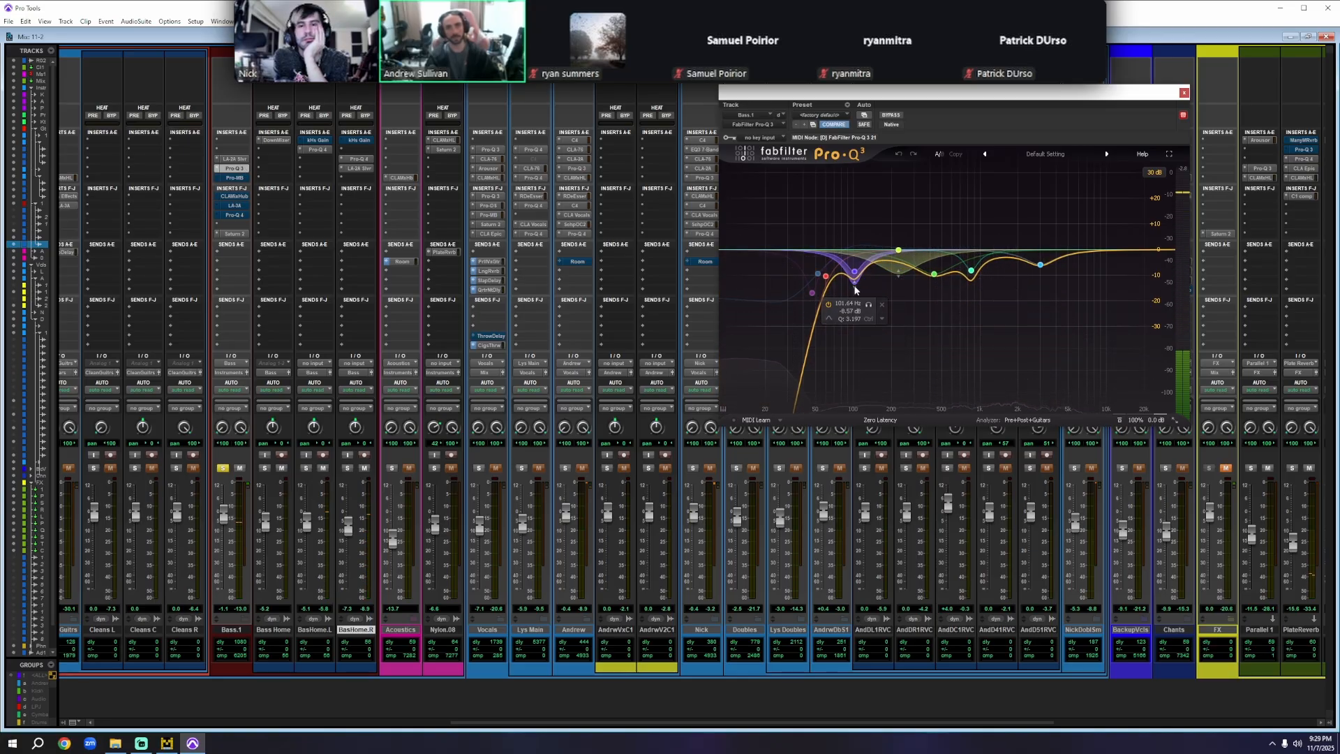
mouse_move(905, 278)
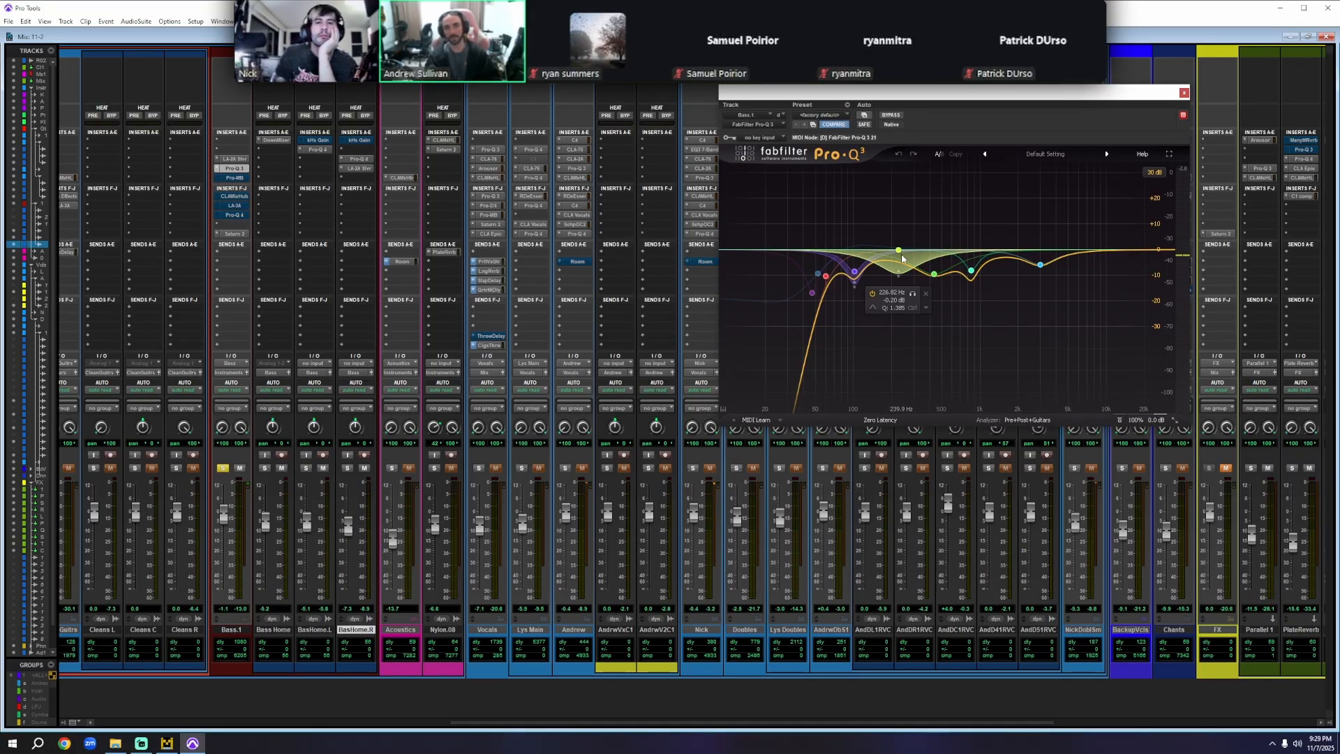
key("space")
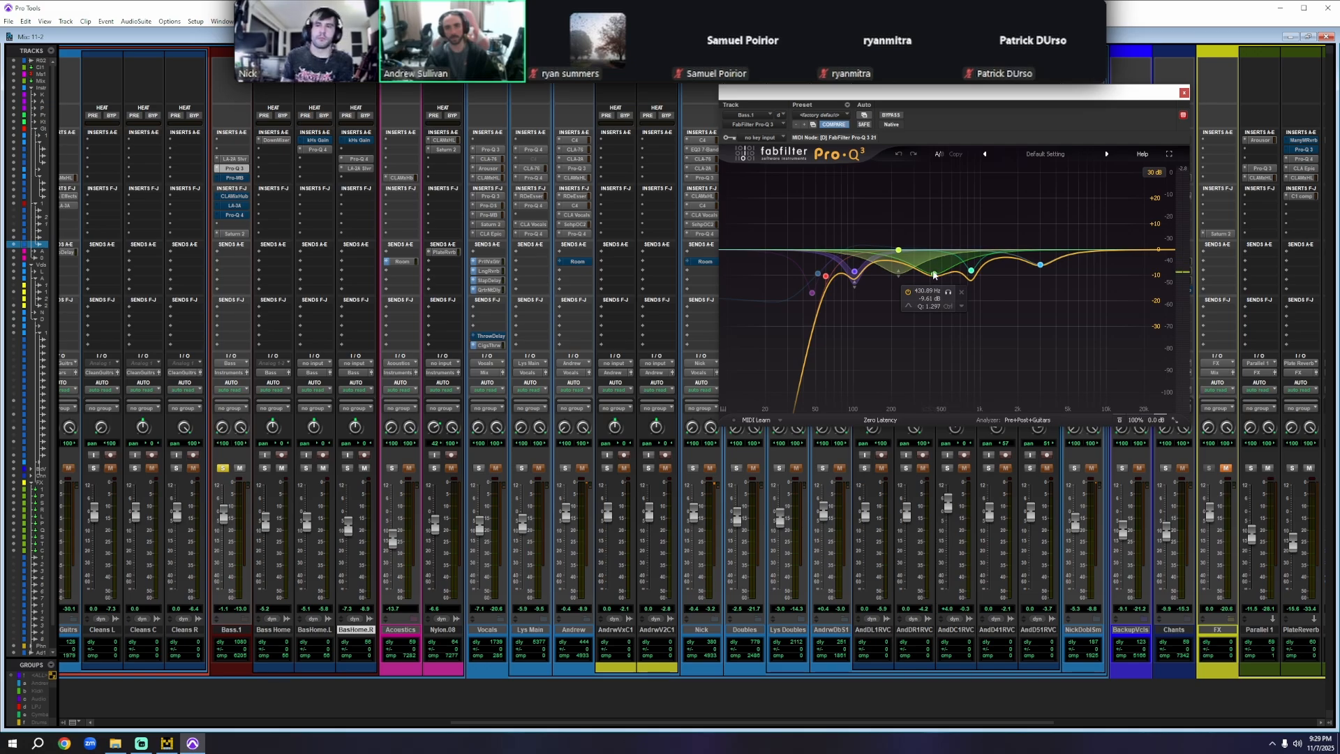
mouse_move(968, 281)
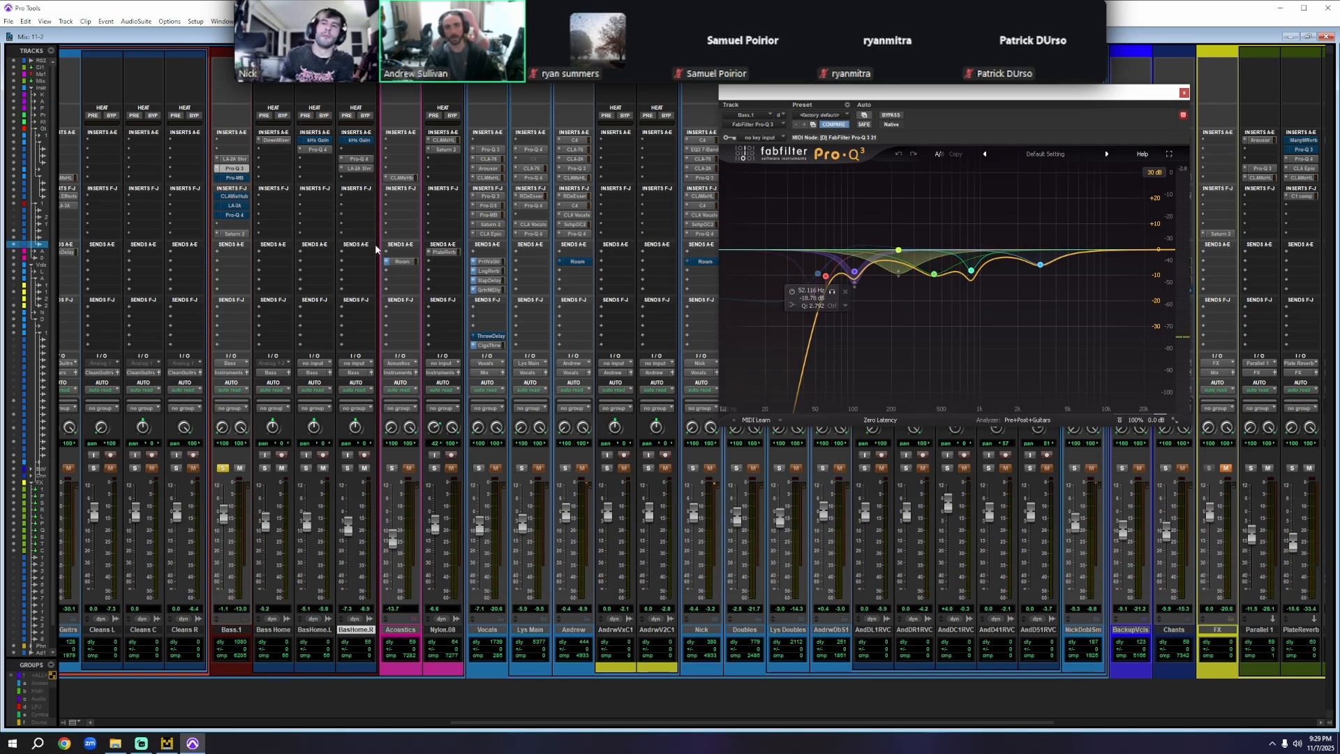
- Re-enable the CLA MixHub, LA-3A and Pro-Q 4 inserts on Bass.1, and review the CLA MixHub settings
left_click(236, 203, "ctrl")
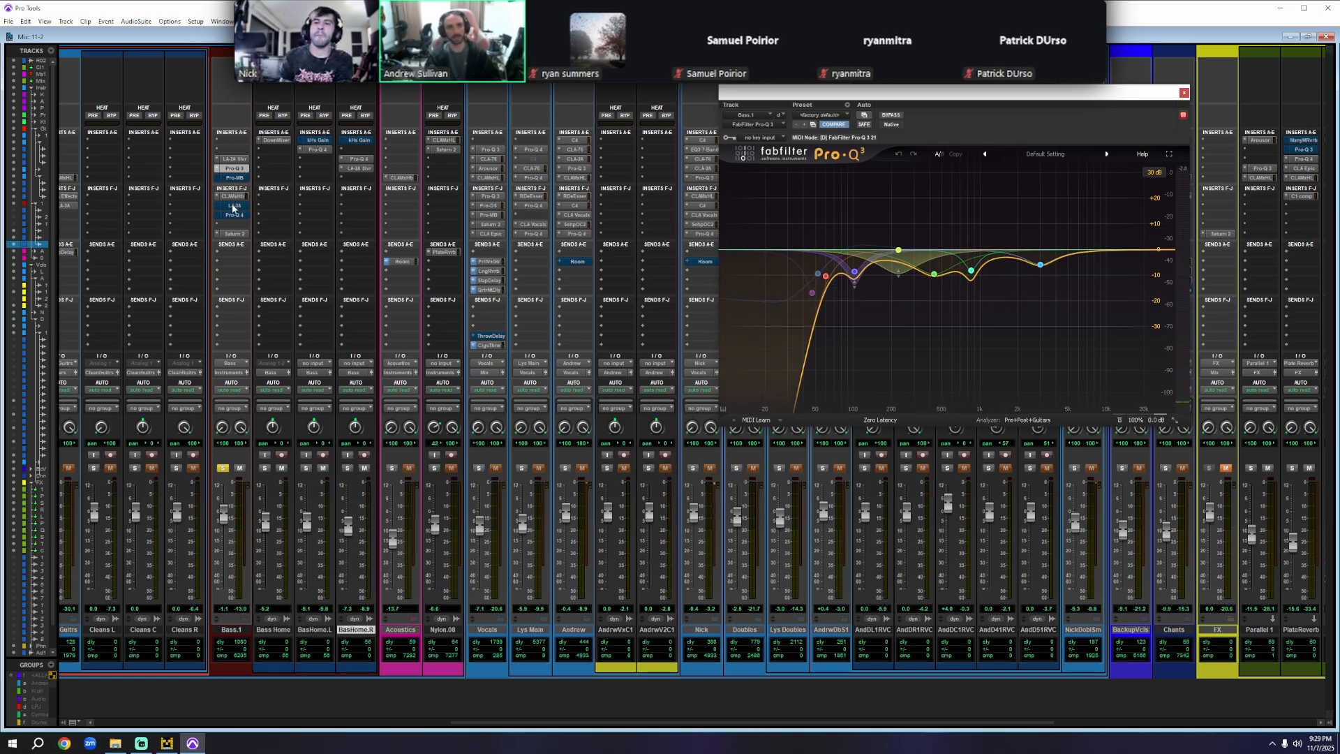
left_click(233, 197)
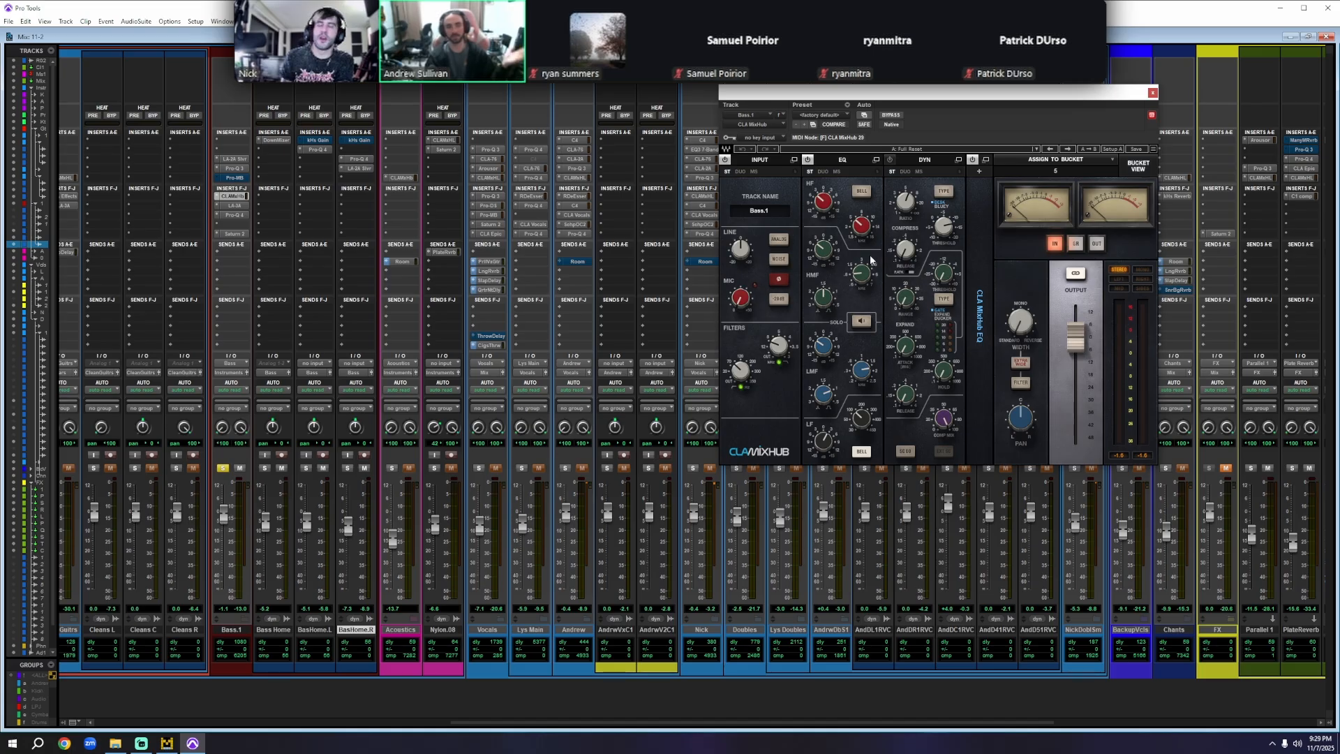
mouse_move(826, 208)
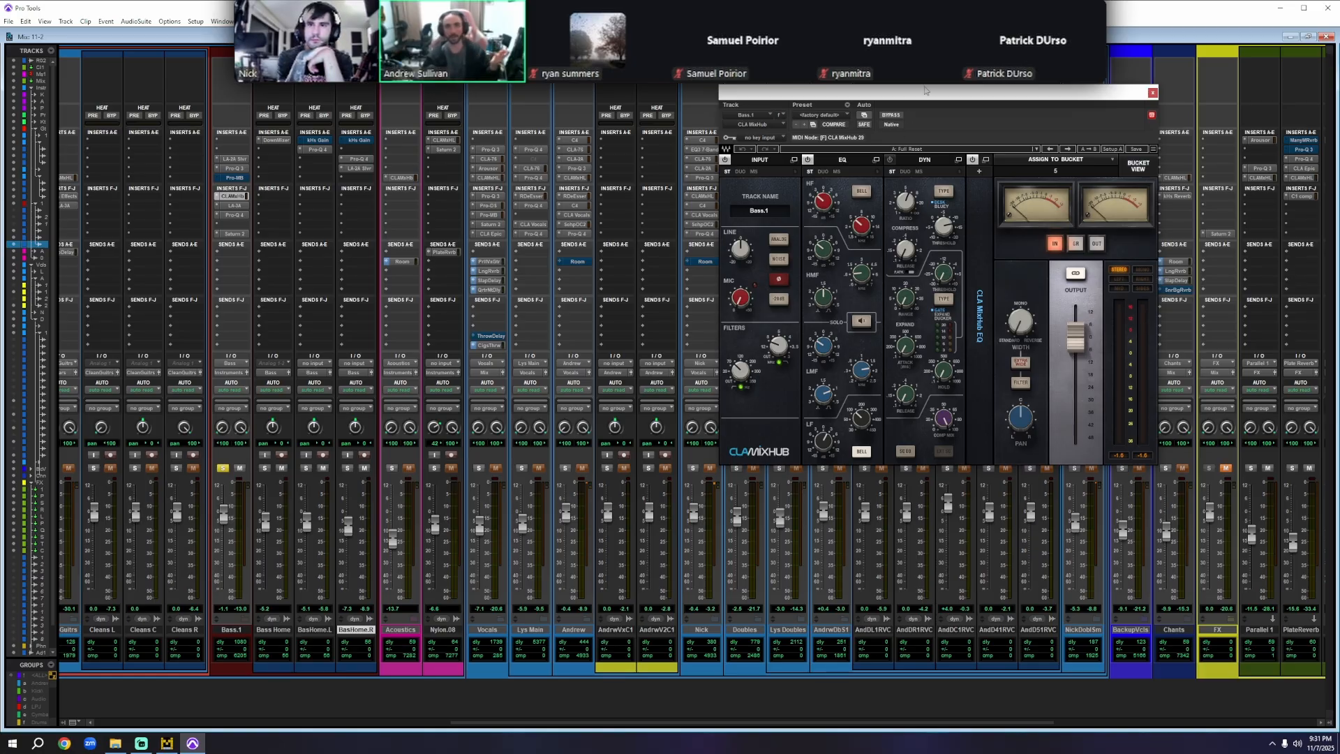
left_click_drag(925, 89, 848, 105)
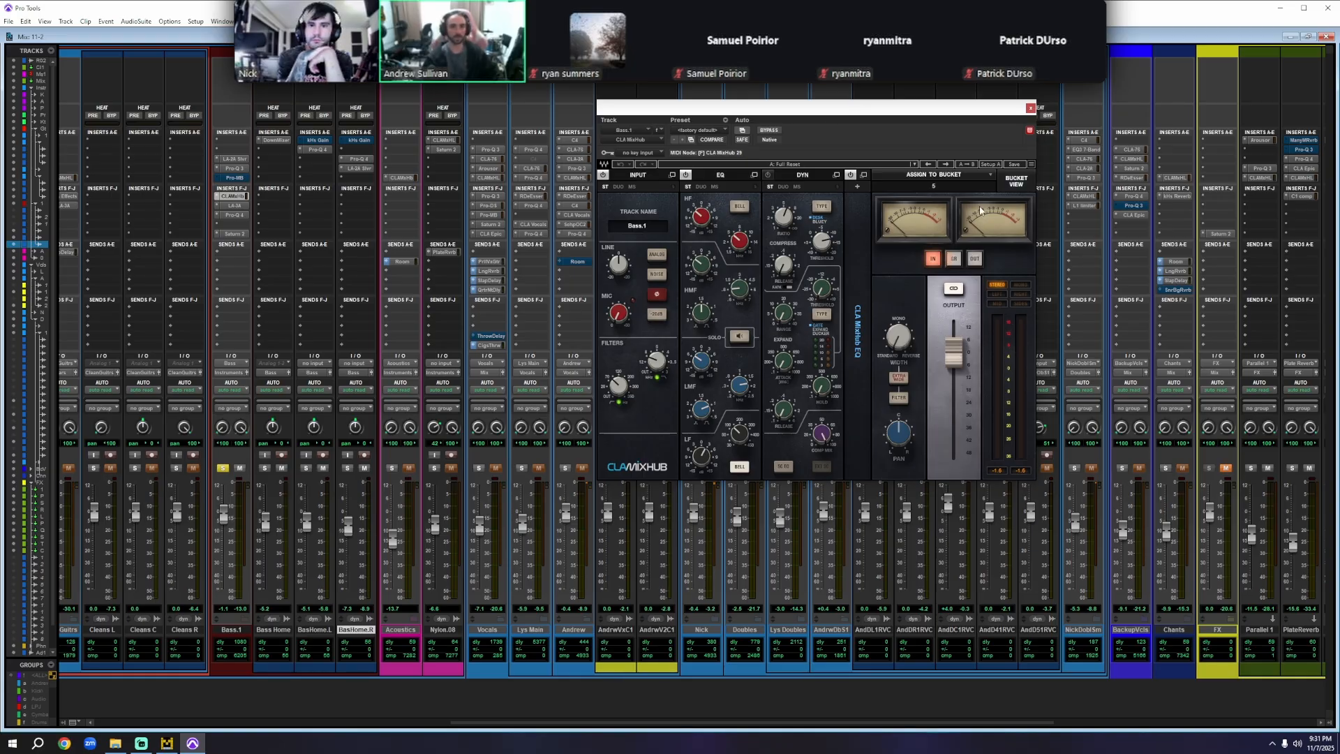
left_click(1031, 109)
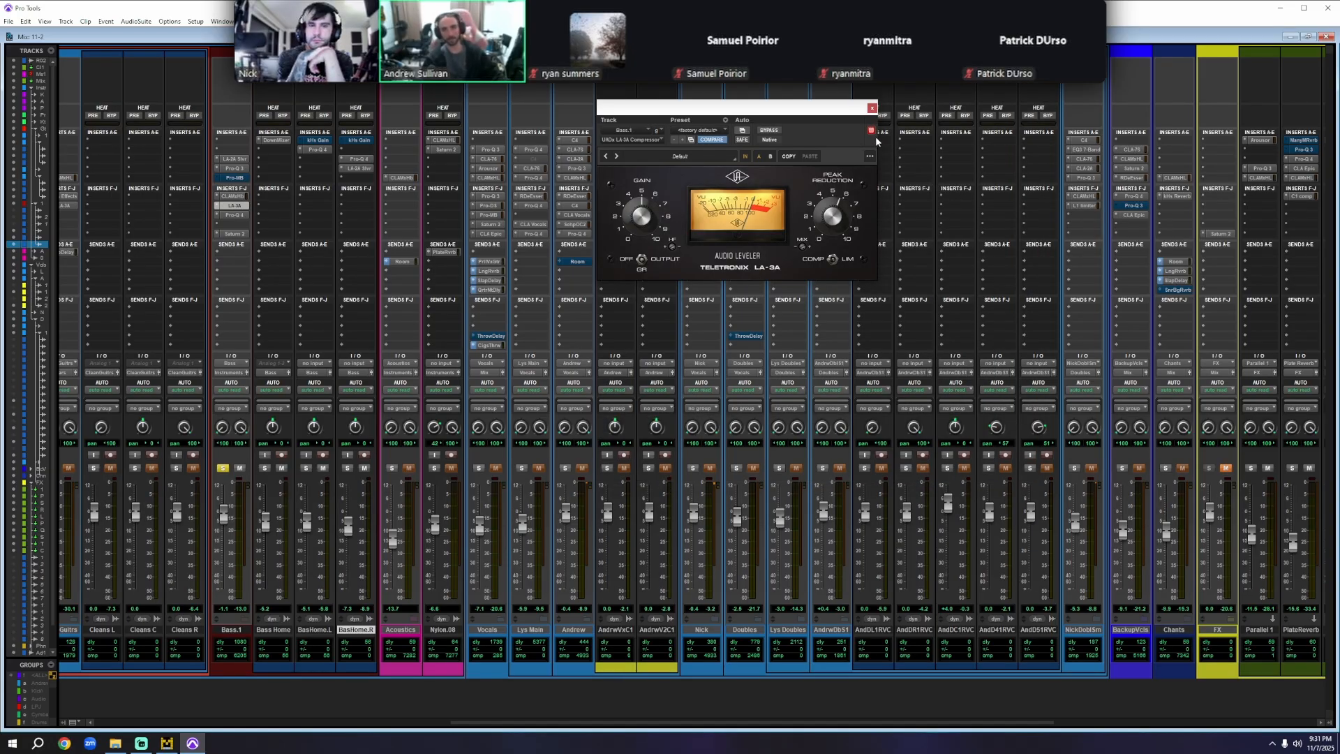
- Inspect the Pro-Q 4, Pro-Q 3 and Saturn 2 settings on the Bass.1 bus
left_click(229, 214)
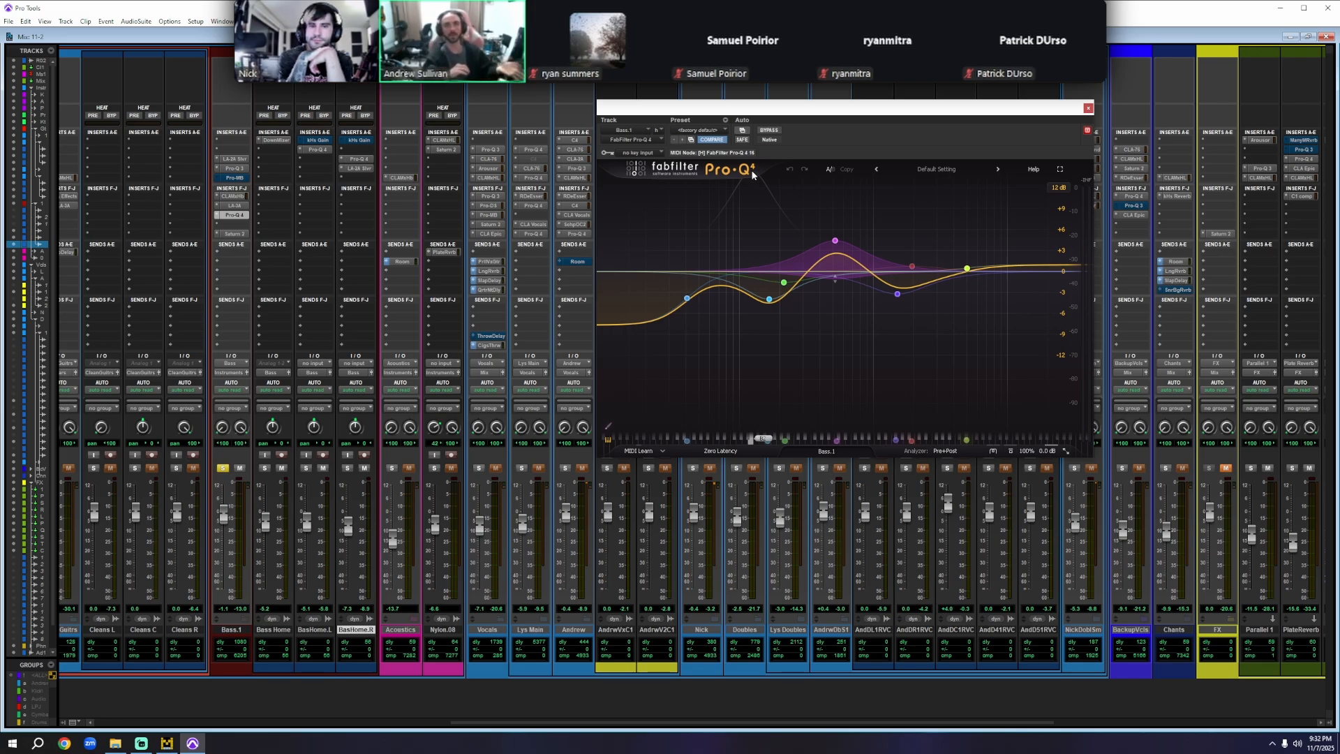
left_click(1088, 108)
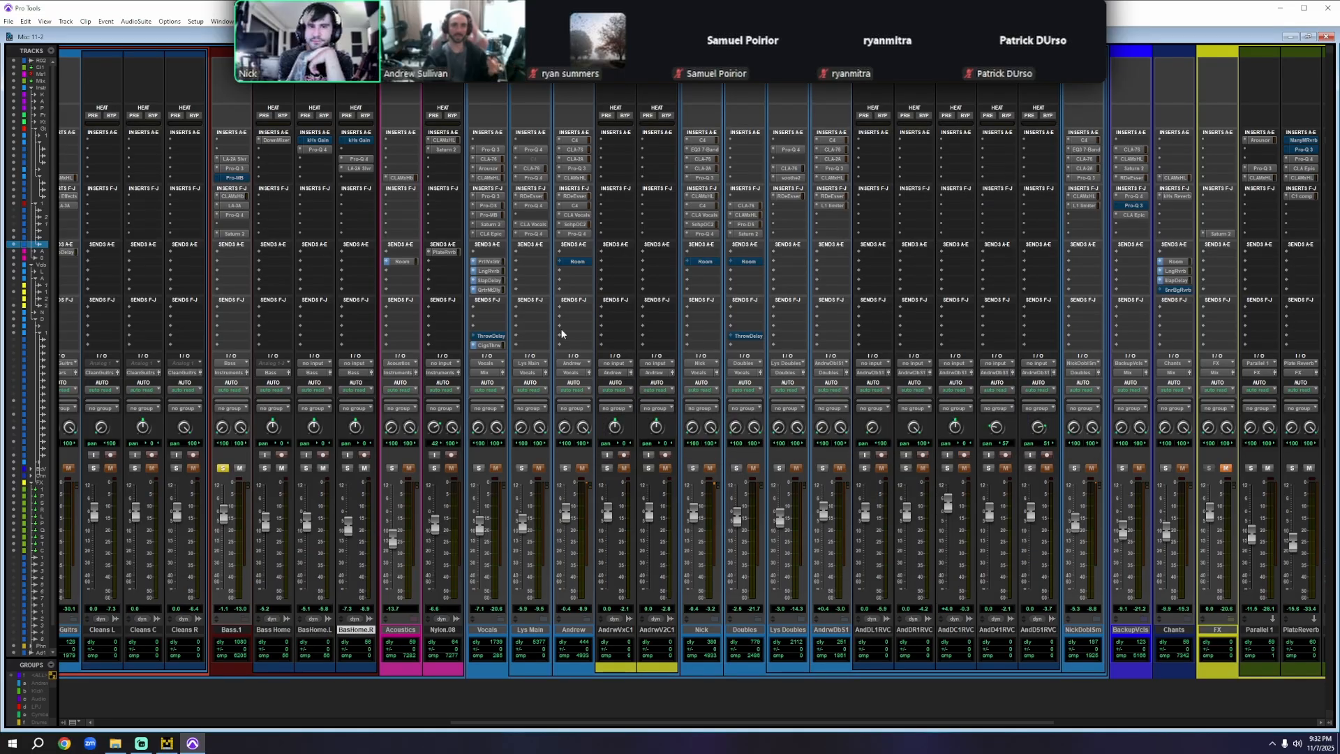
left_click(234, 169)
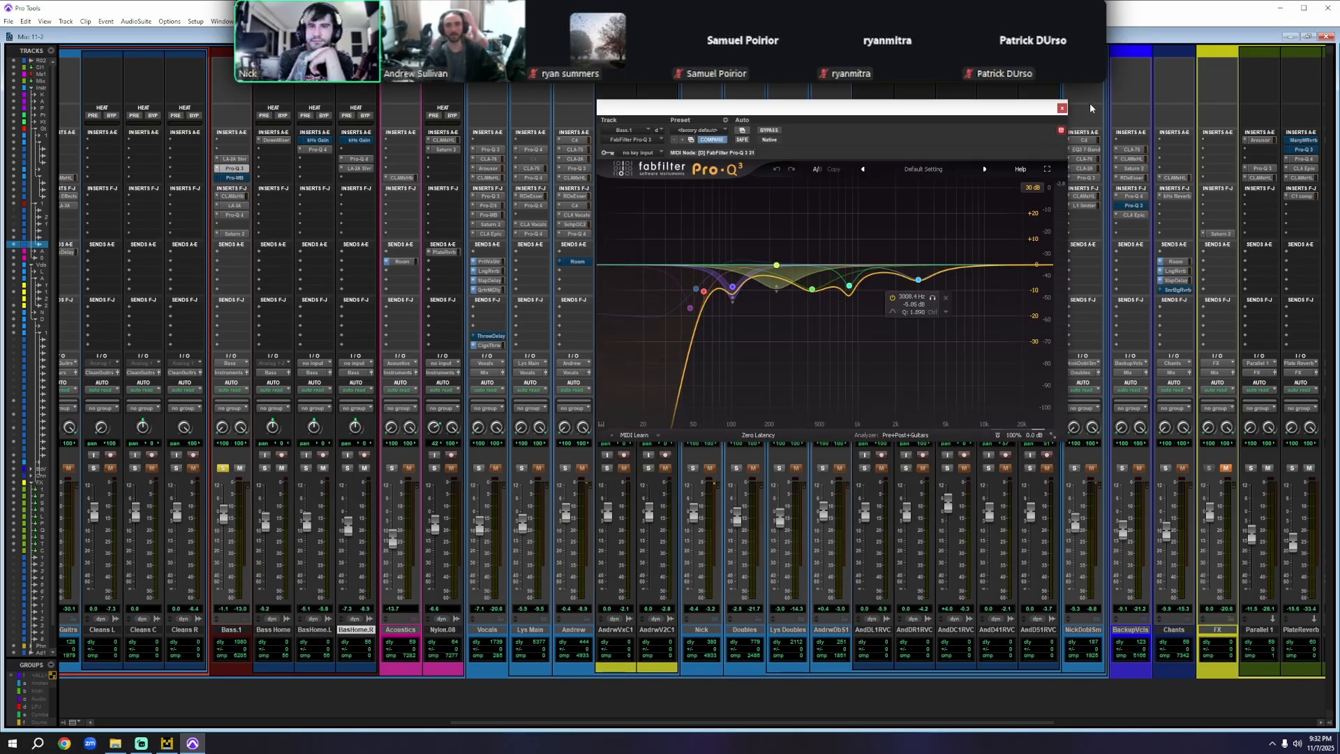
left_click(234, 233)
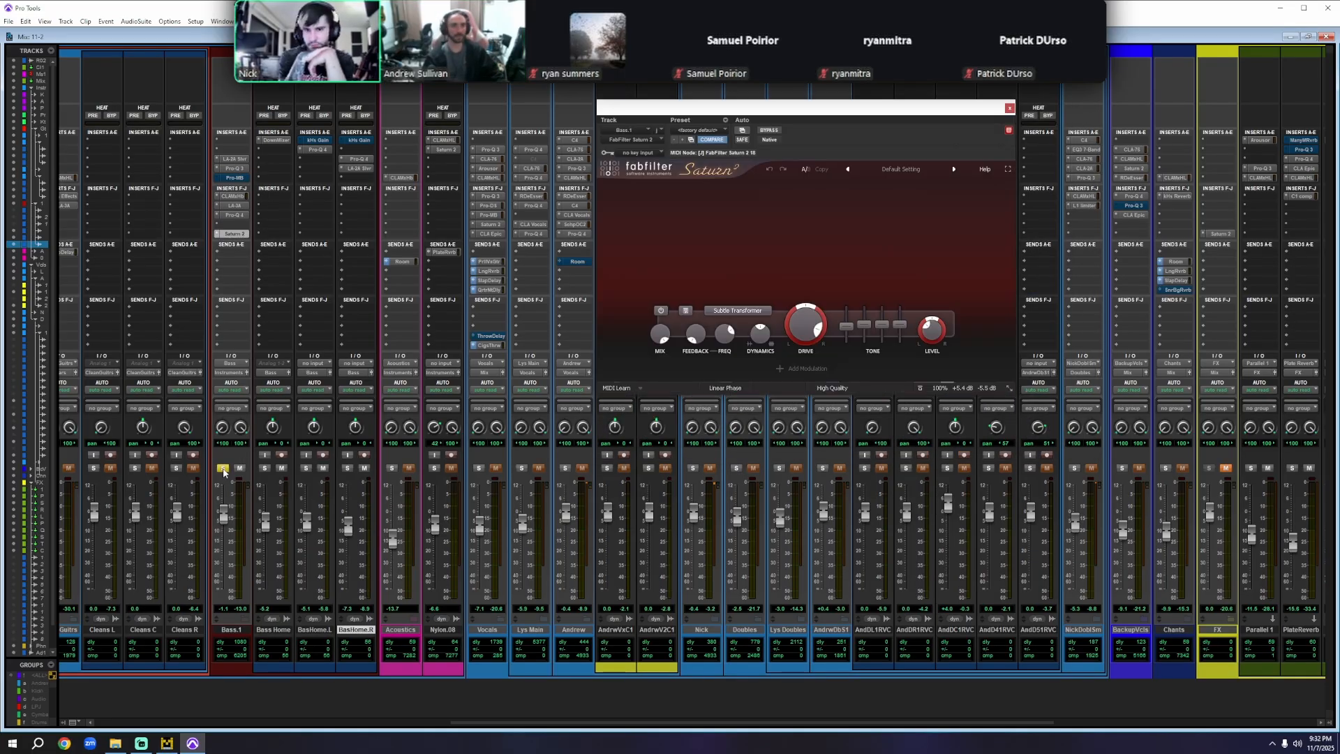
left_click(1010, 108)
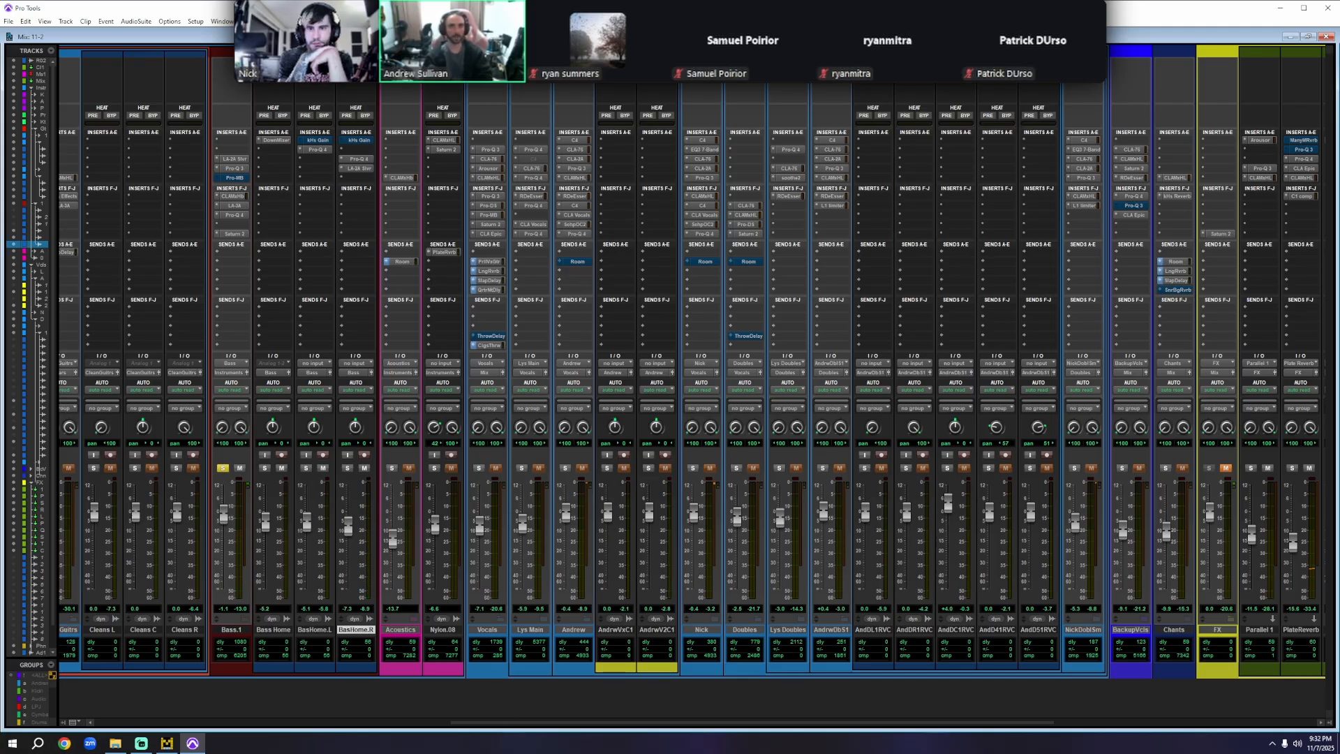
- Select a later range on the Edit window timeline for playback, and return to the mixer
key("ctrl+equal")
left_click(774, 113)
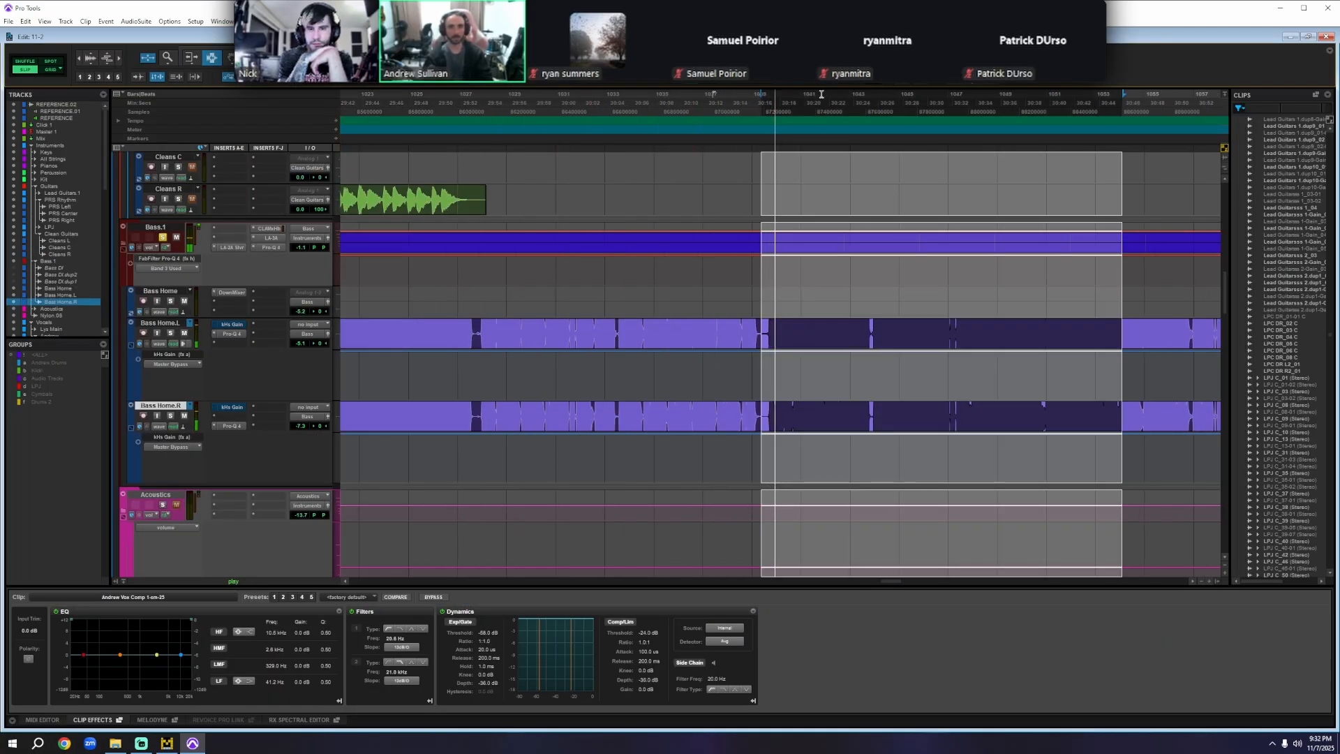
left_click_drag(906, 125, 991, 128)
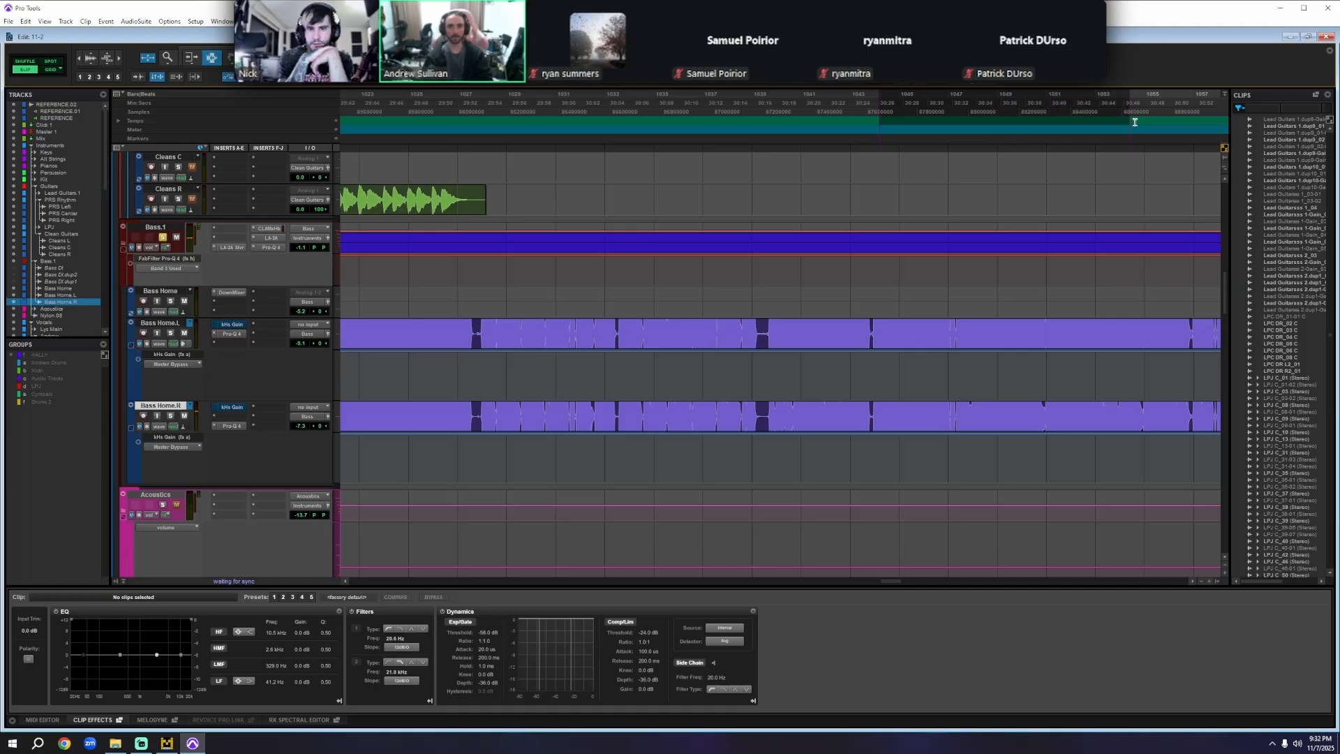
key("ctrl+equal")
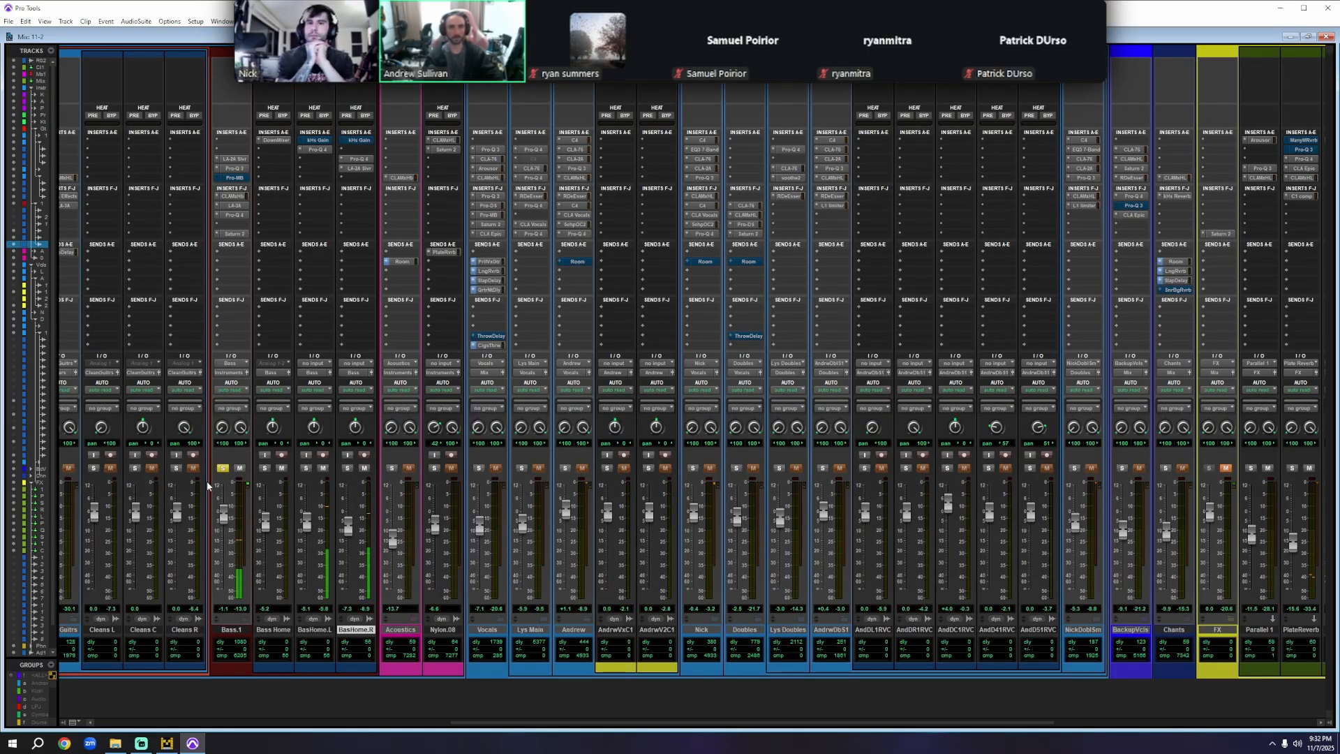
- Audition the Guitars bus soloed together with Bass.1, and clear both solos to hear the full mix
scroll(319, 653, "left", 5)
scroll(319, 653, "left", 5)
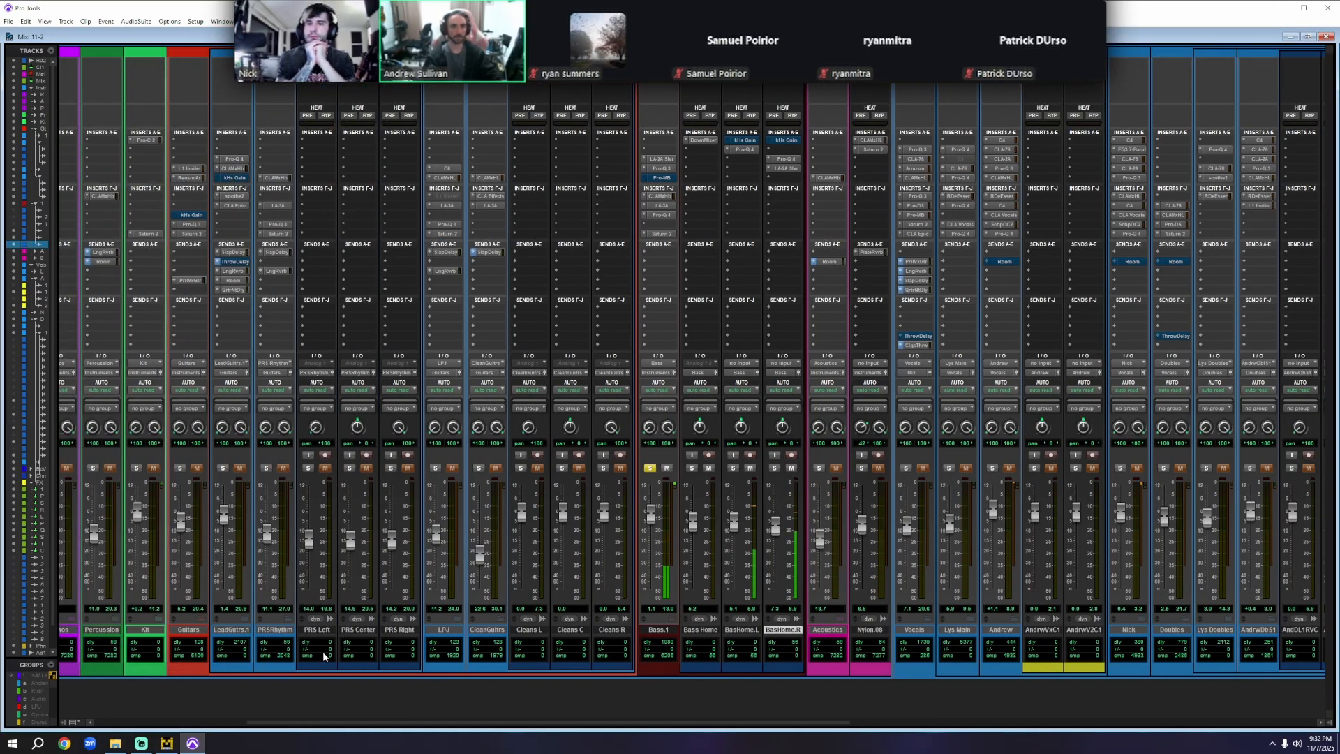
scroll(221, 592, "left", 2)
left_click(254, 468)
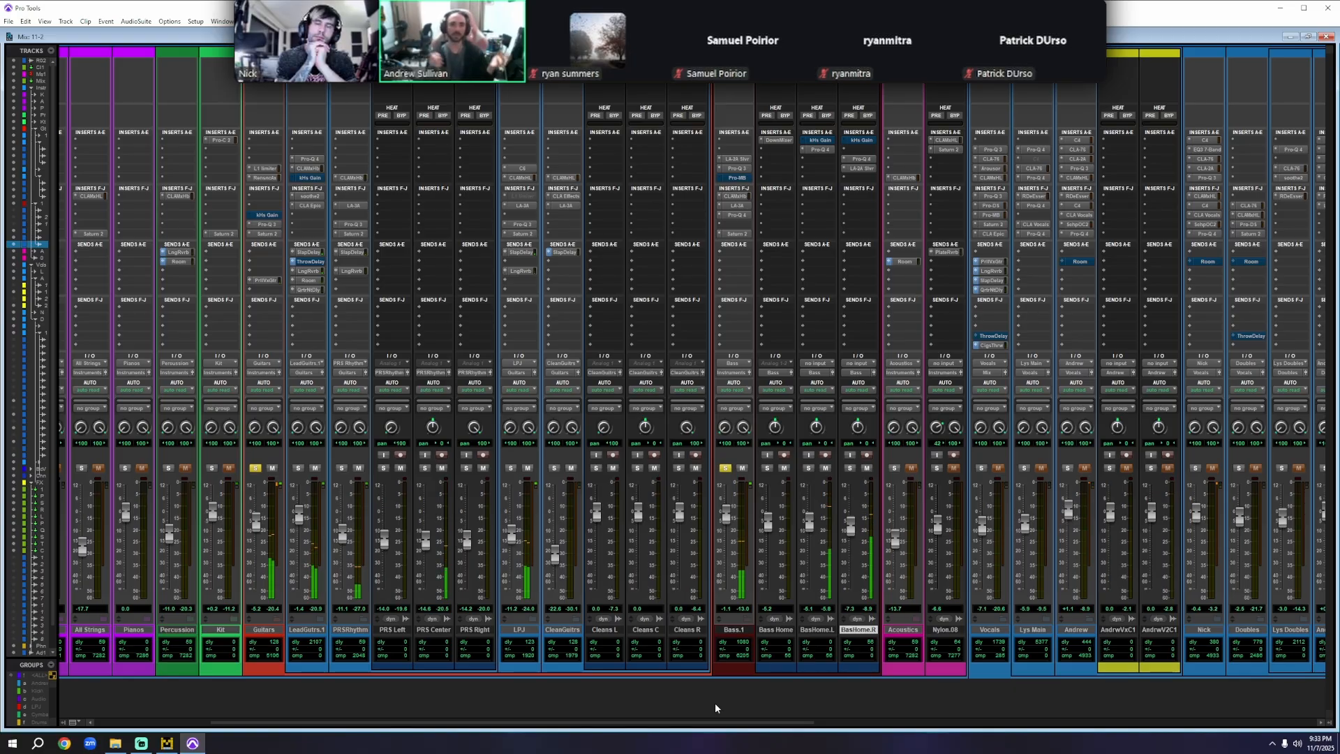
left_click(256, 468)
left_click(725, 468)
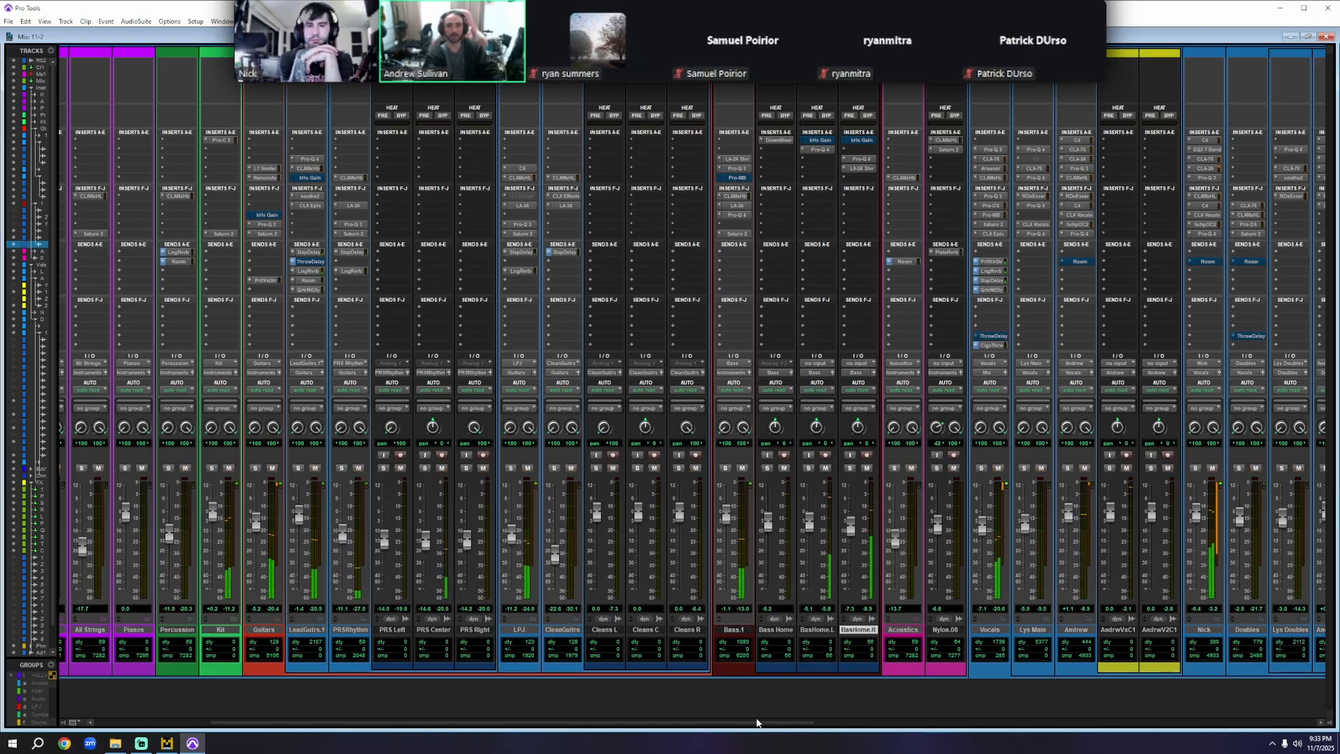
- Solo Bass Home.L, toggle its Pro-Q 4 low-cut band at 166 Hz off and on, and clear the solo
left_click_drag(757, 722, 1295, 710)
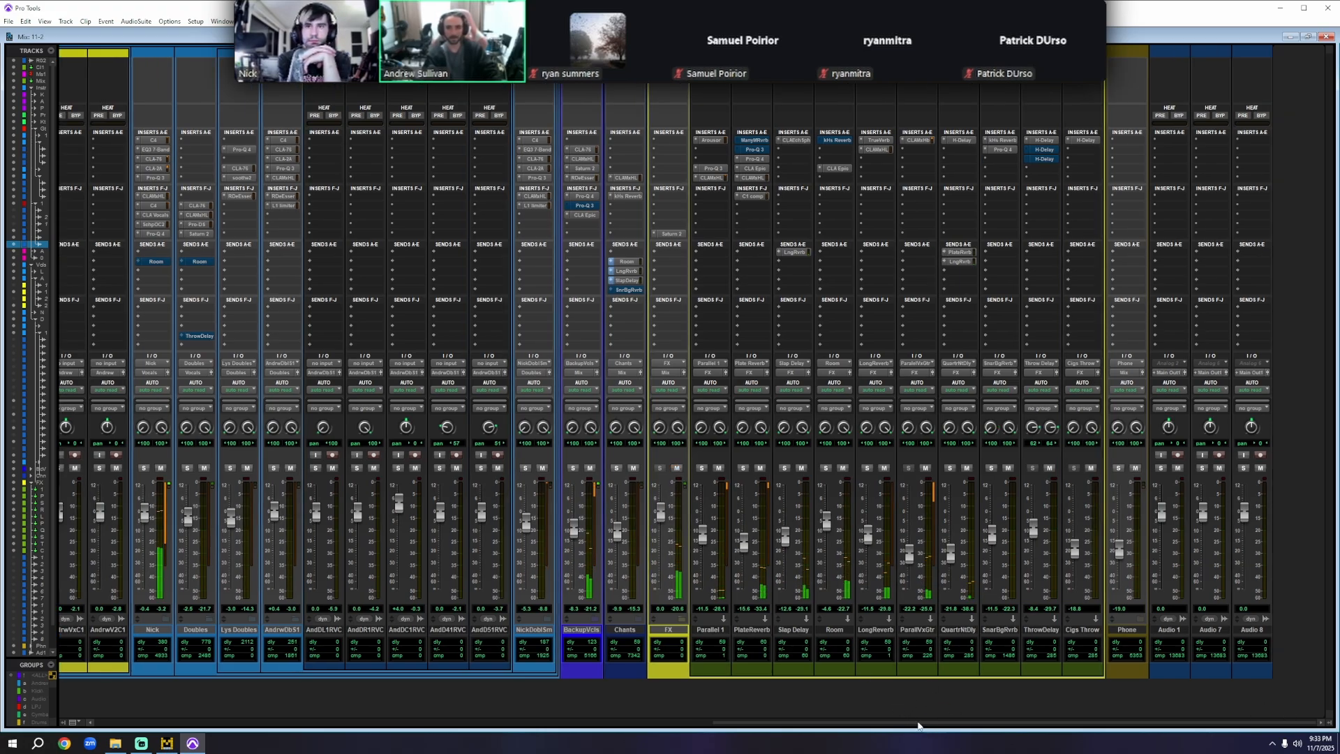
left_click_drag(918, 725, 716, 724)
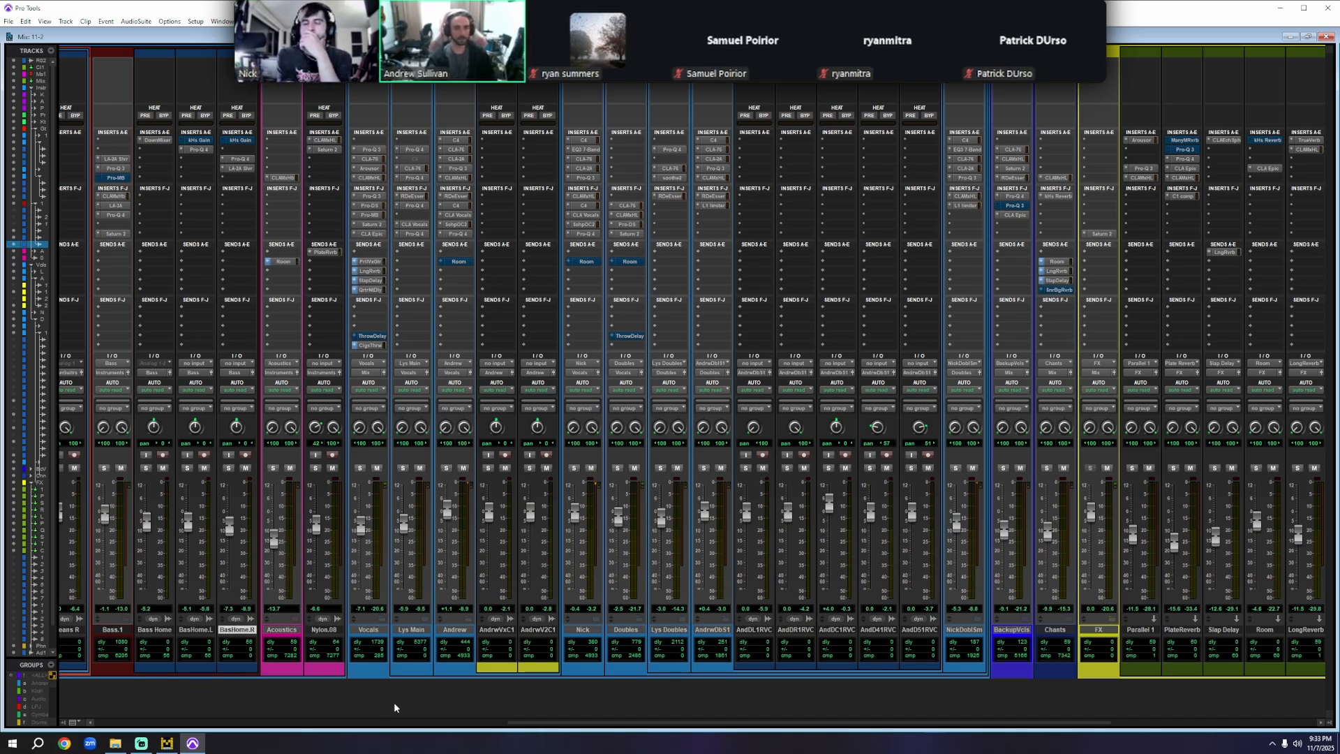
left_click_drag(559, 727, 568, 728)
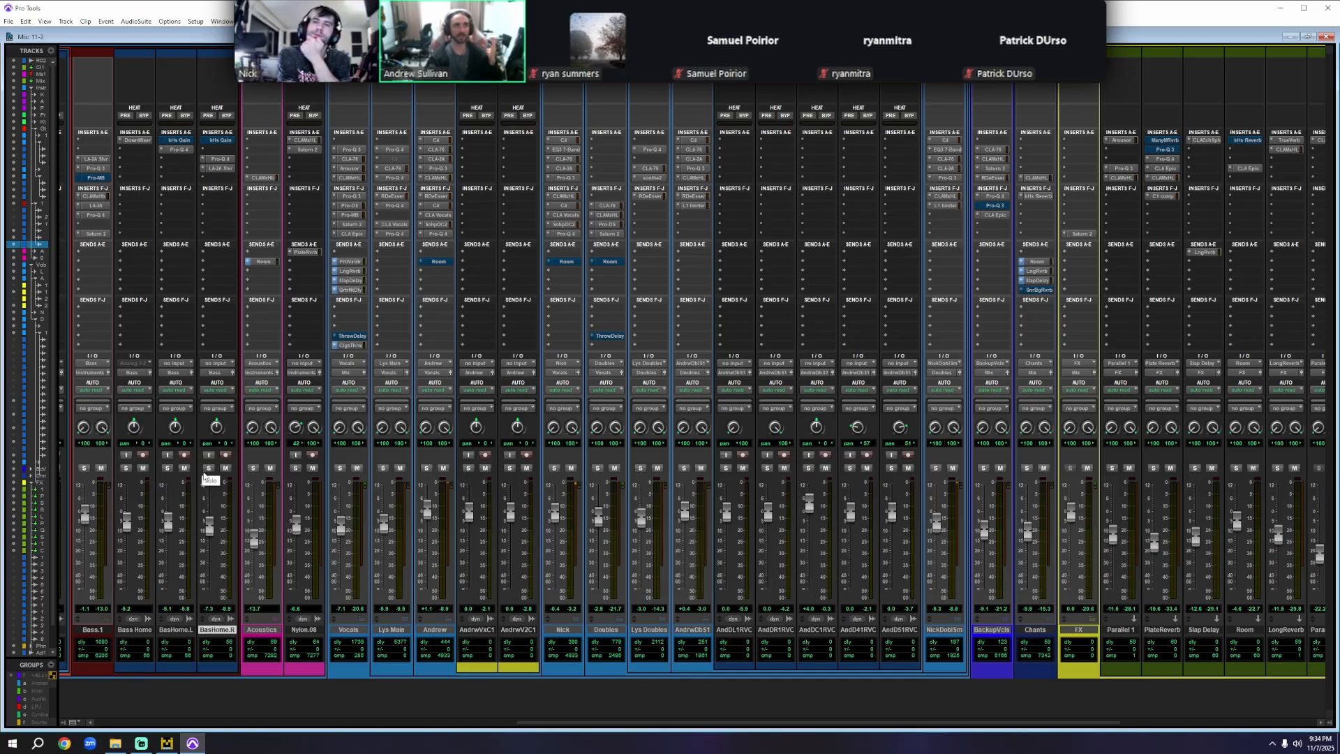
left_click(167, 467)
left_click(168, 148)
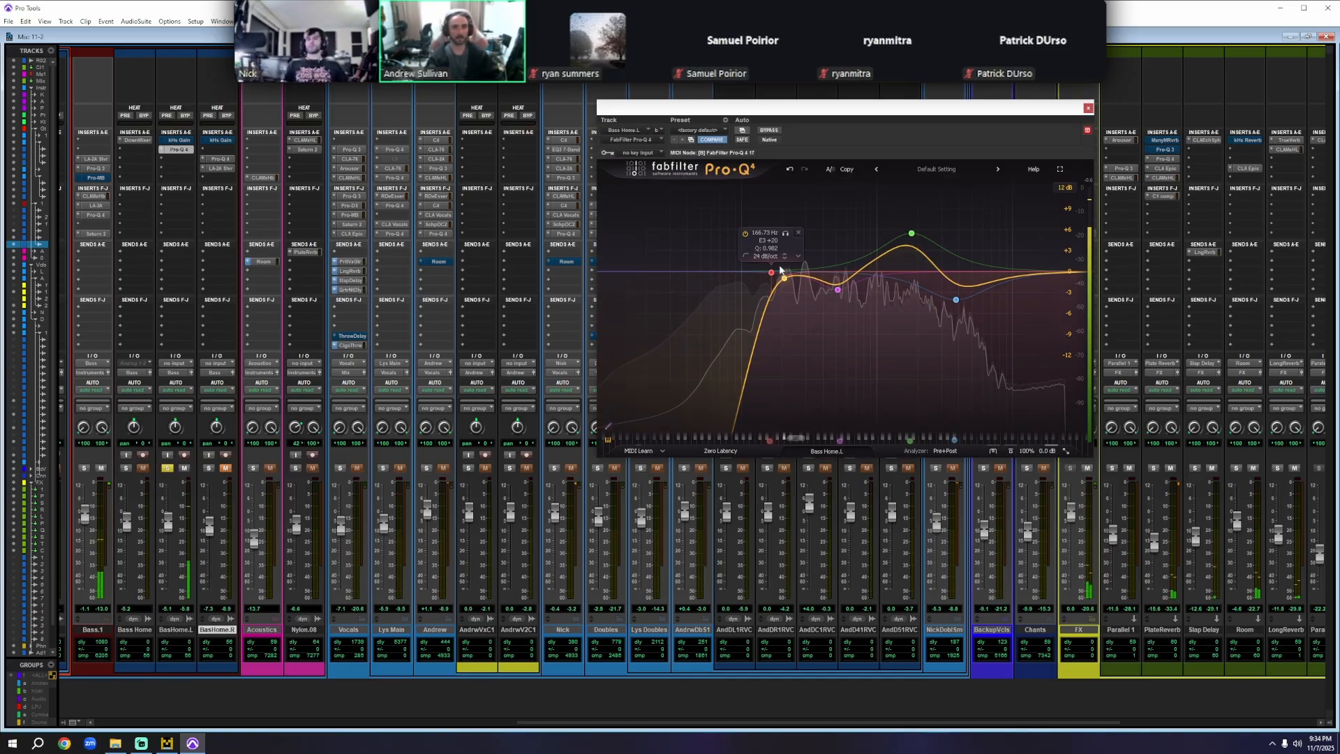
left_click(742, 306)
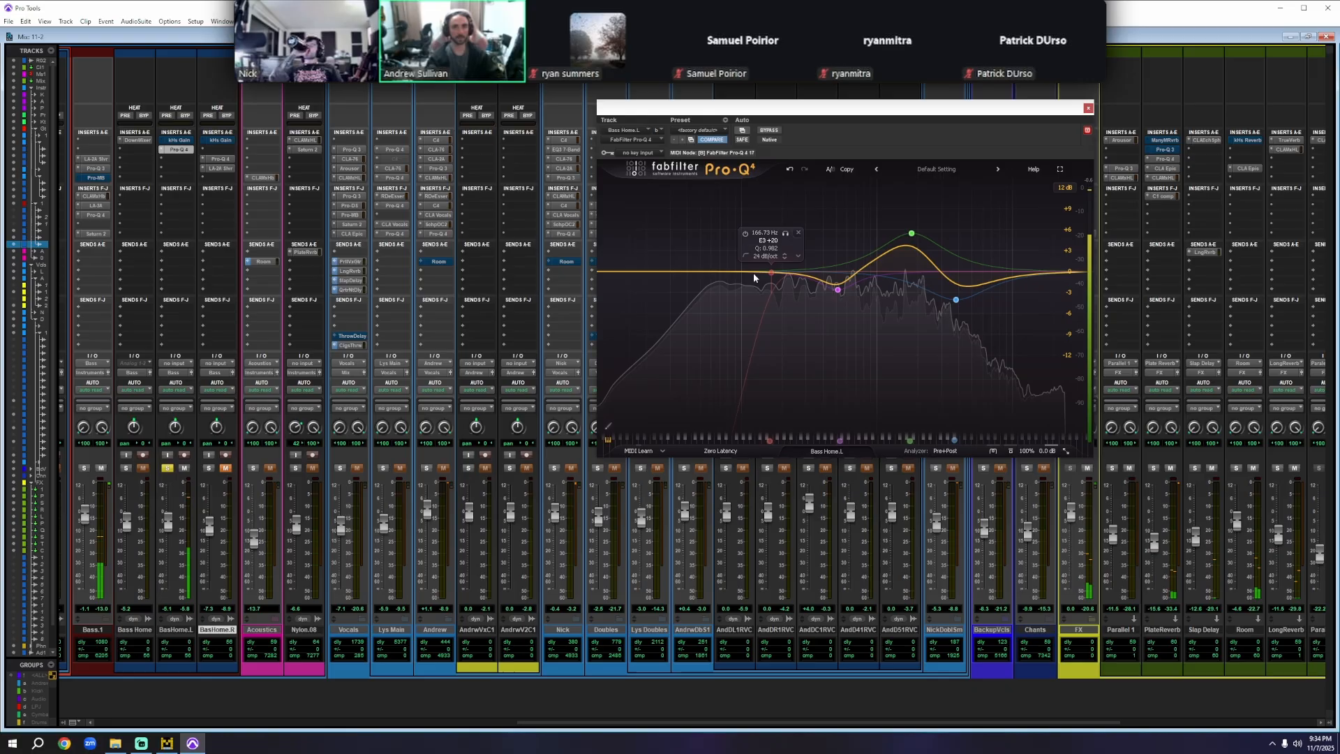
left_click(745, 233)
left_click(166, 468)
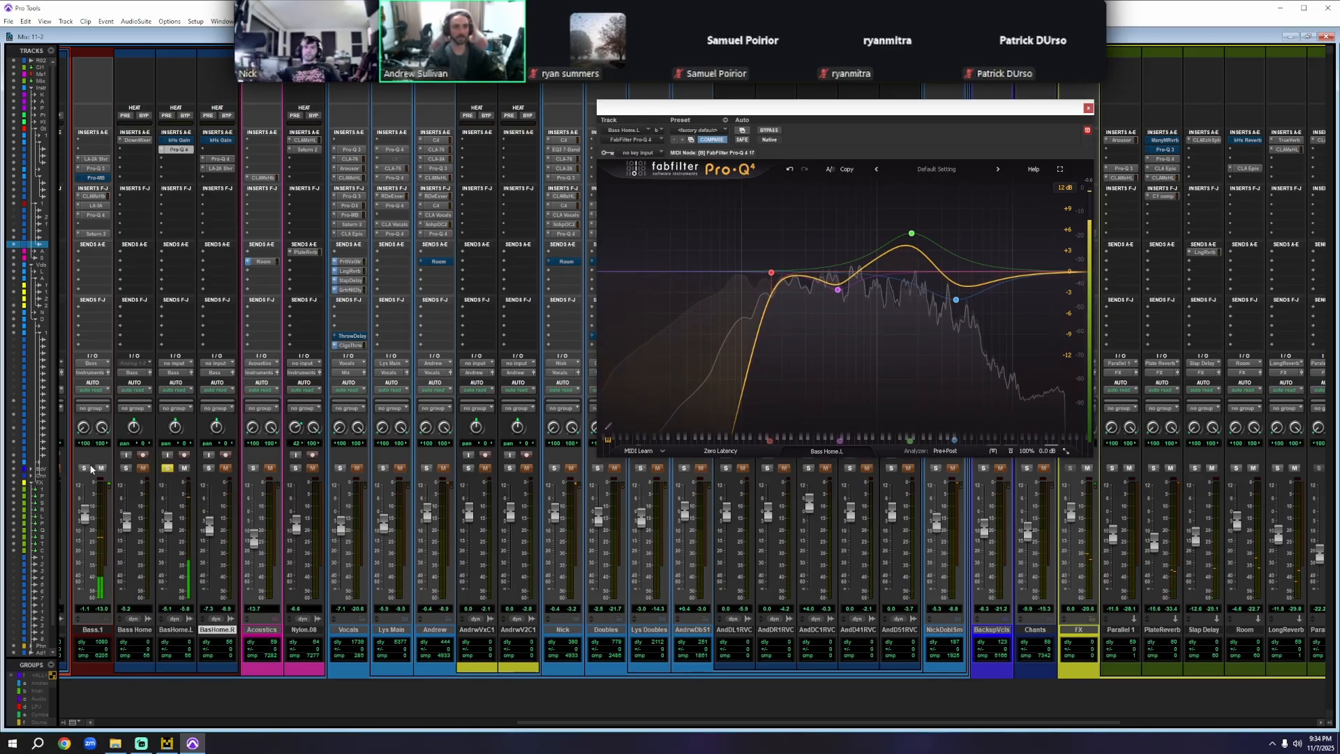
- Solo and unsolo Bass.1, and compare the full mix with the Bass Home.L Pro-Q 4 low-cut band disabled and re-enabled
left_click(83, 468)
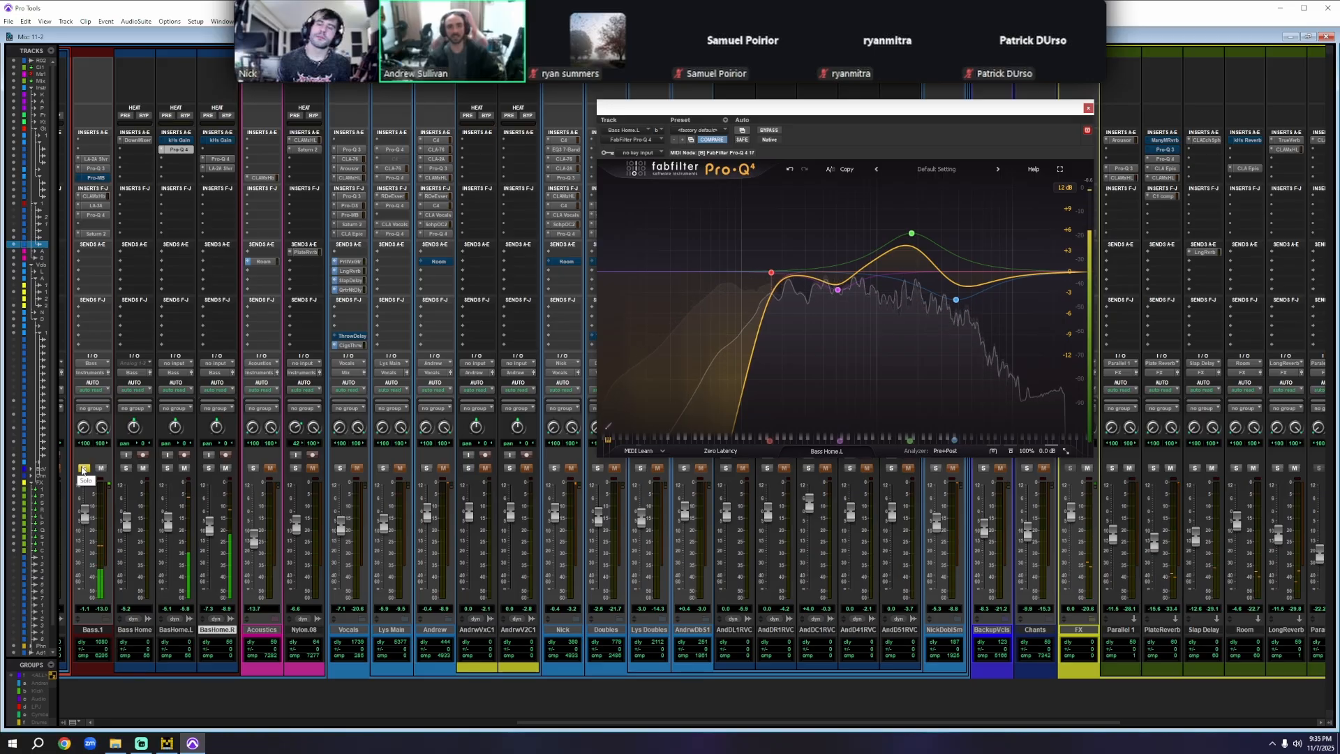
left_click(85, 467)
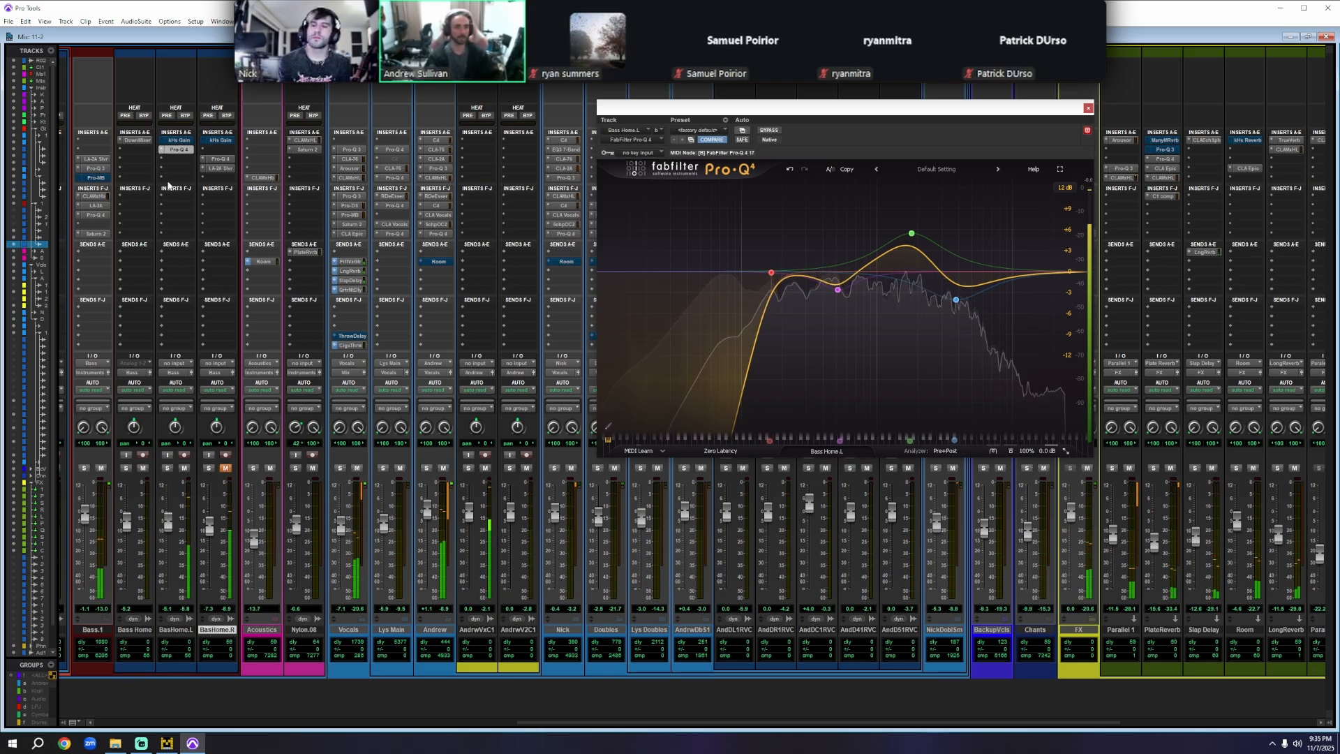
left_click(745, 234)
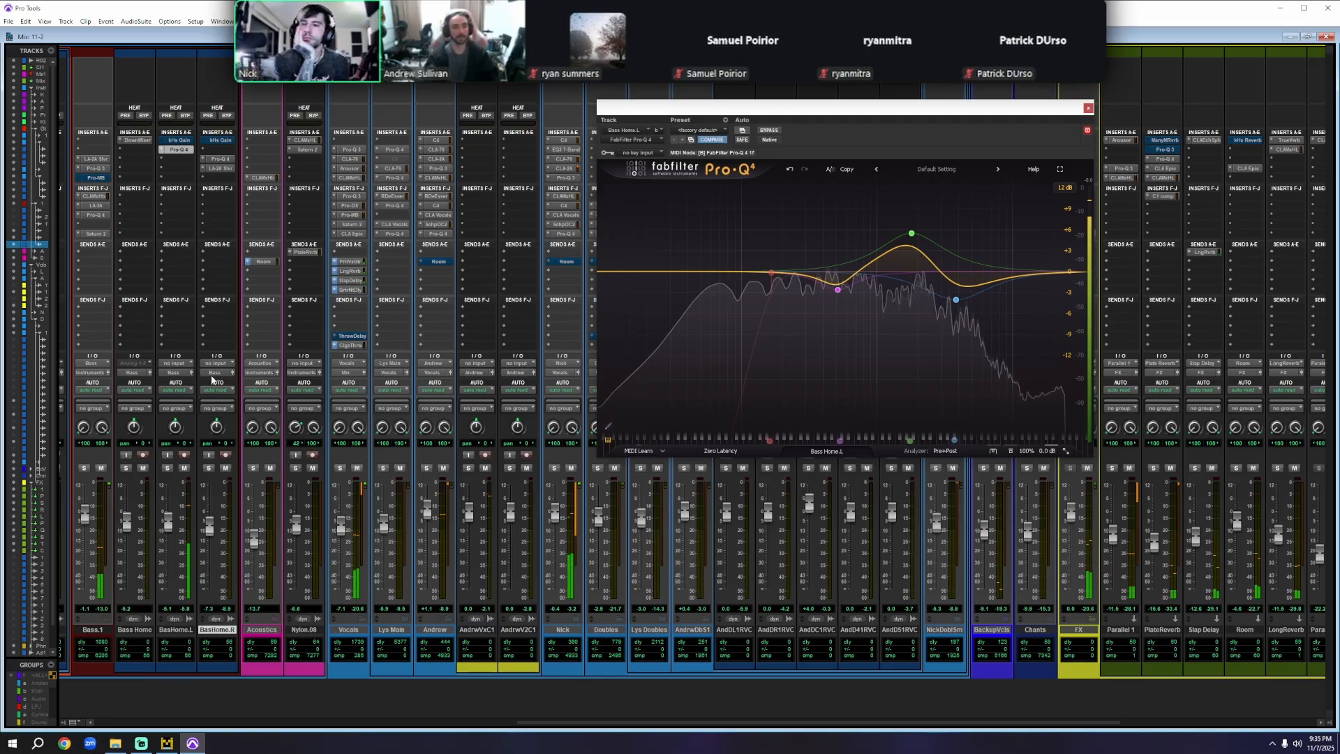
mouse_move(766, 240)
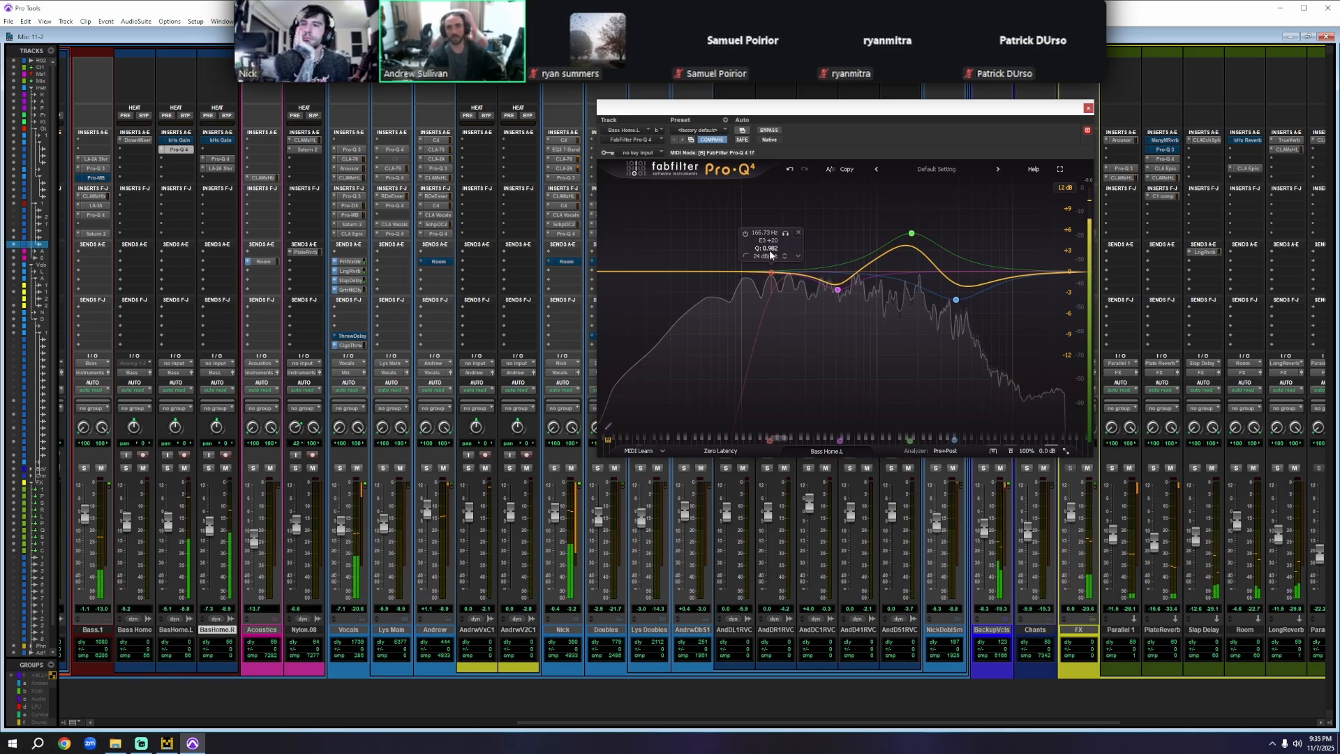
left_click(745, 234)
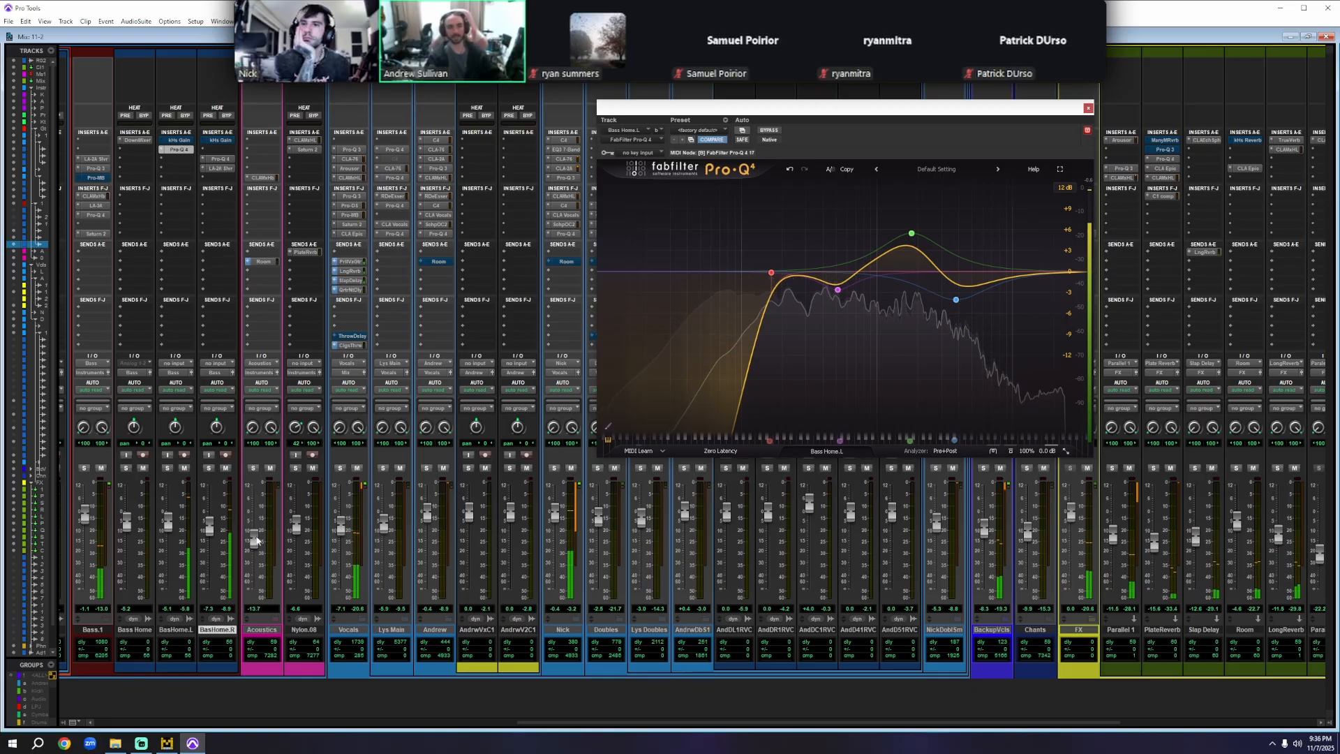
- Stop playback and close the Bass Home.L Pro-Q 4
scroll(211, 515, "up", 10)
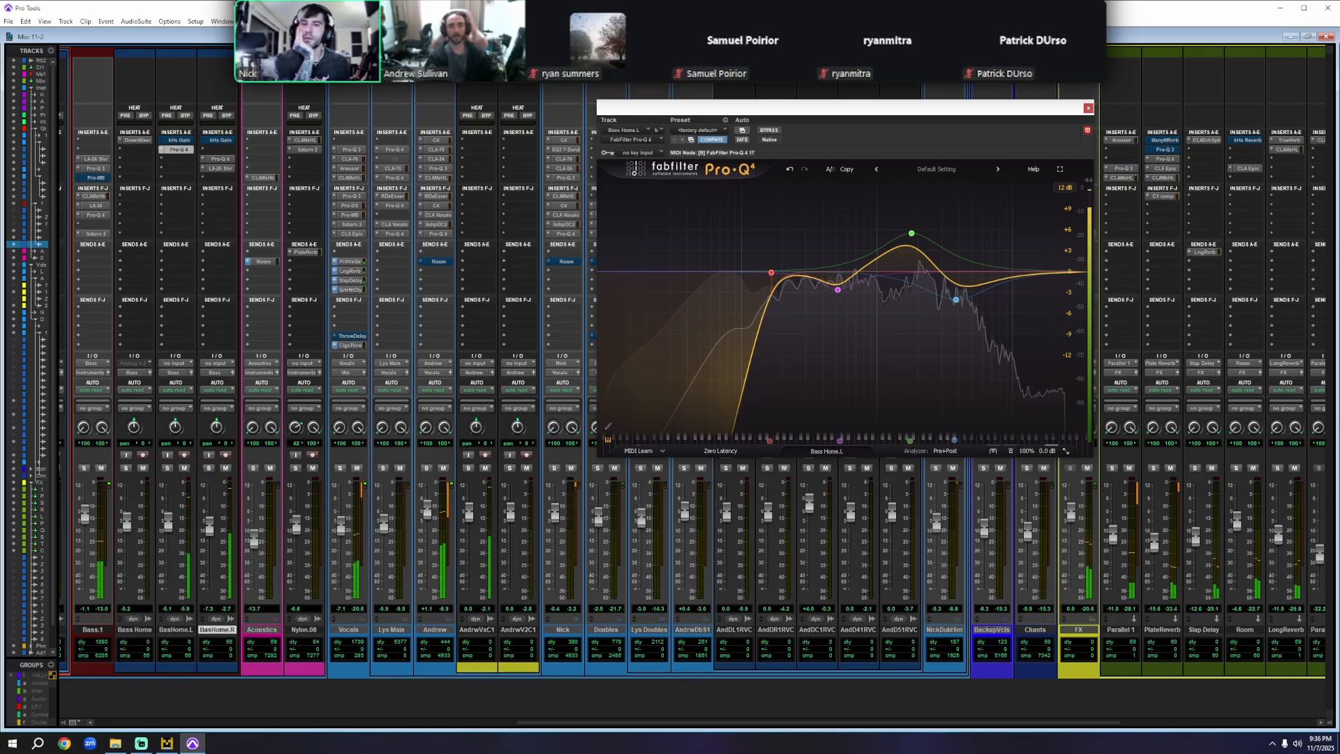
key("space")
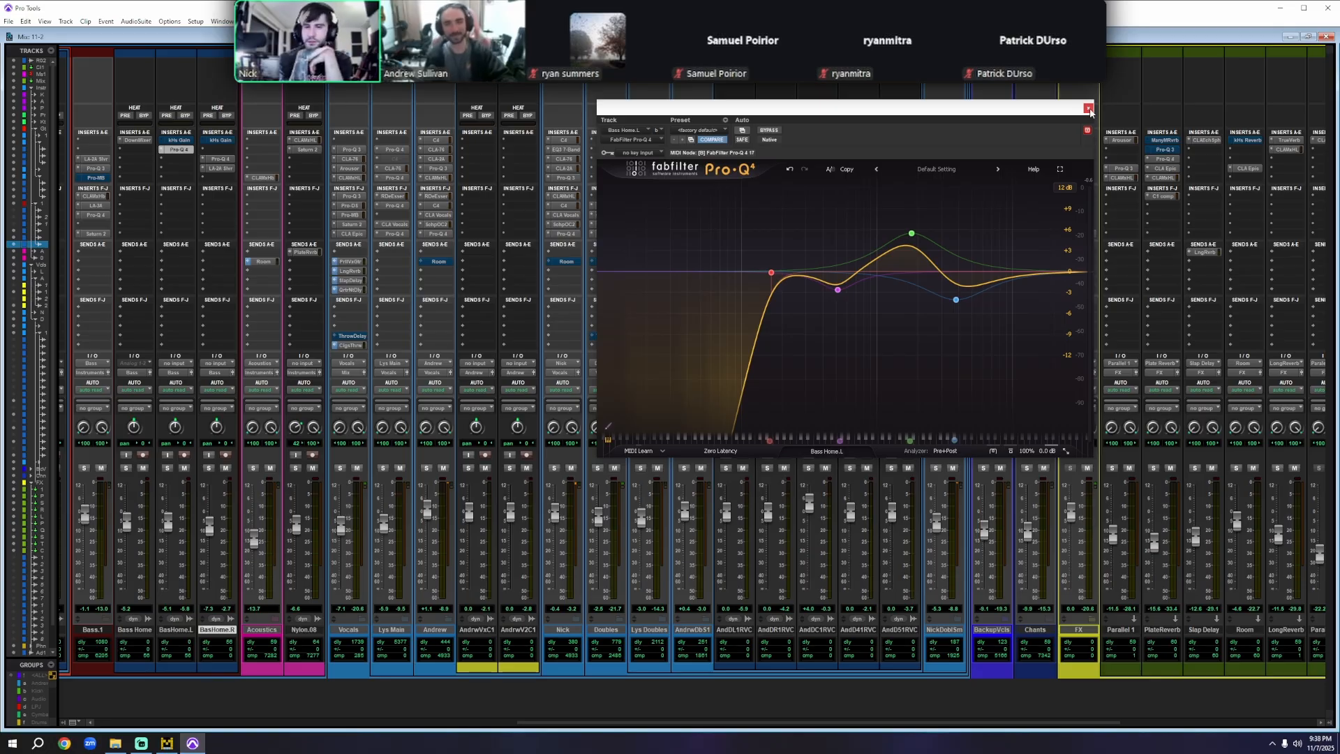
left_click(1089, 109)
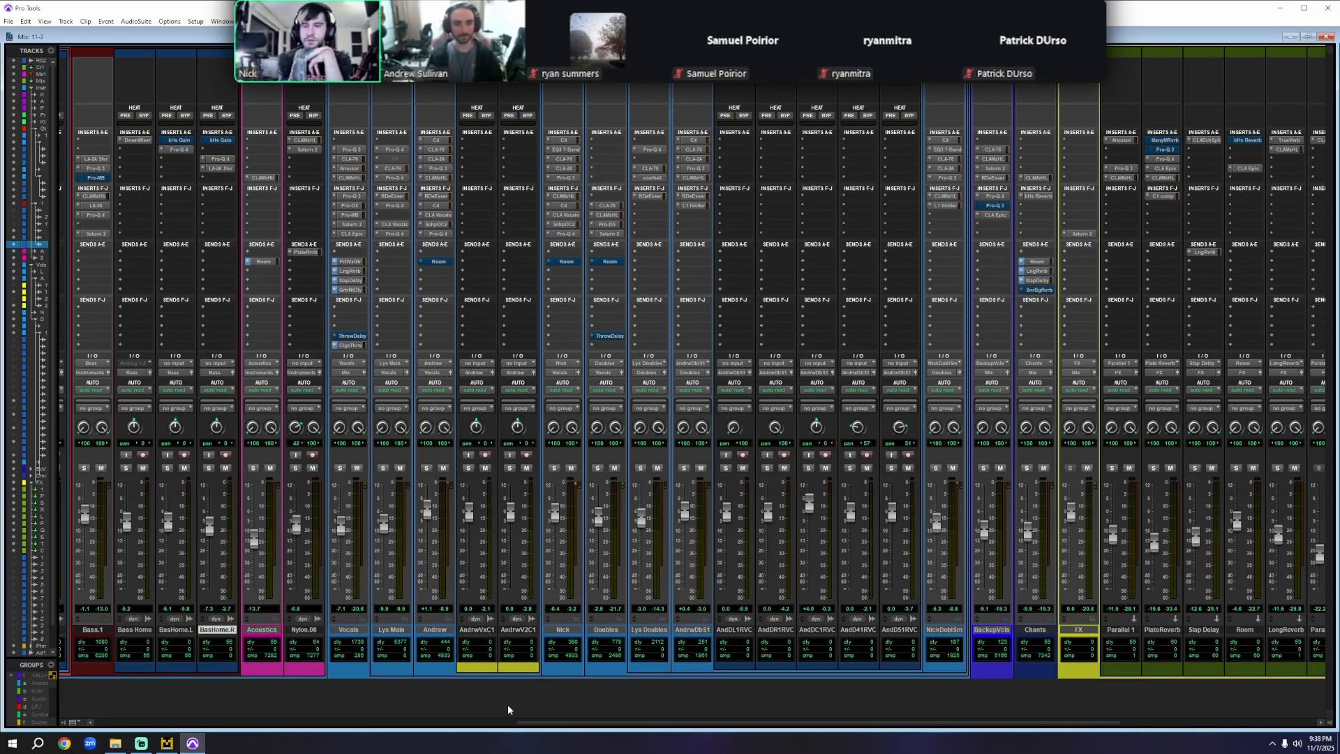
left_click_drag(538, 722, 599, 724)
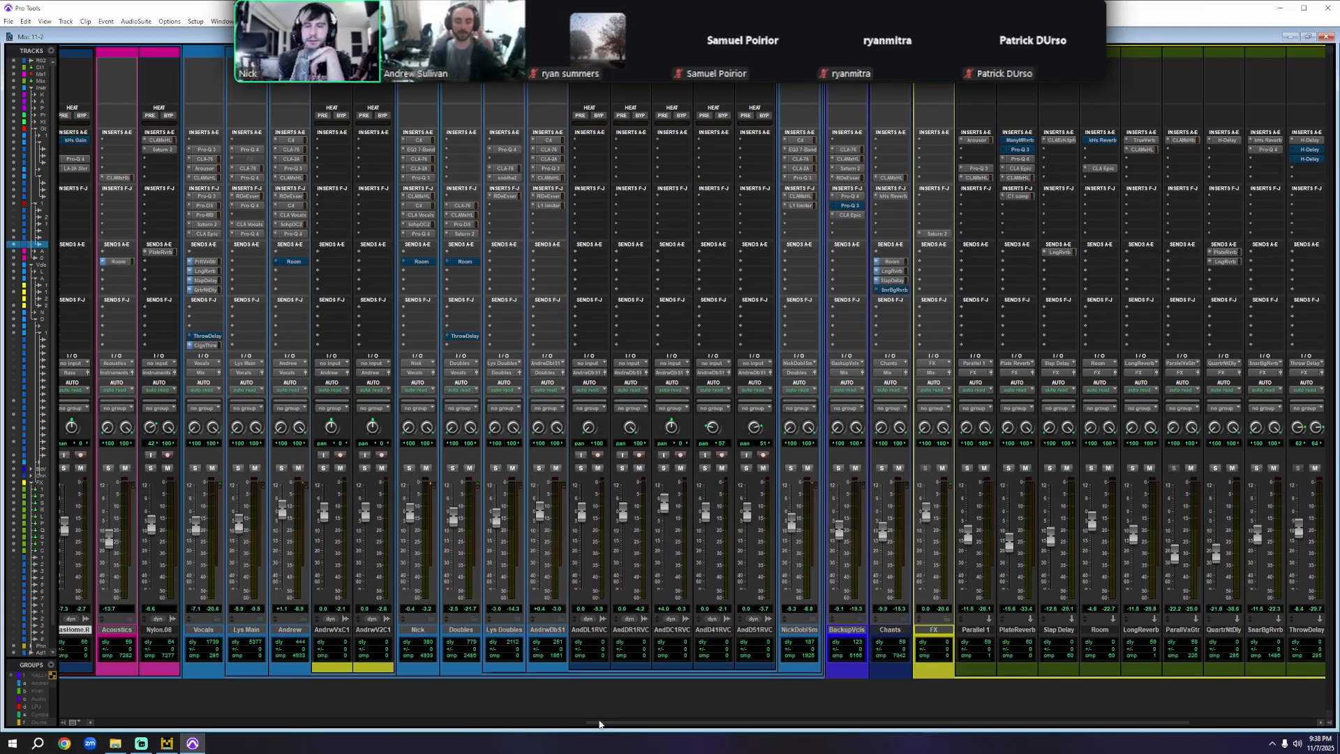